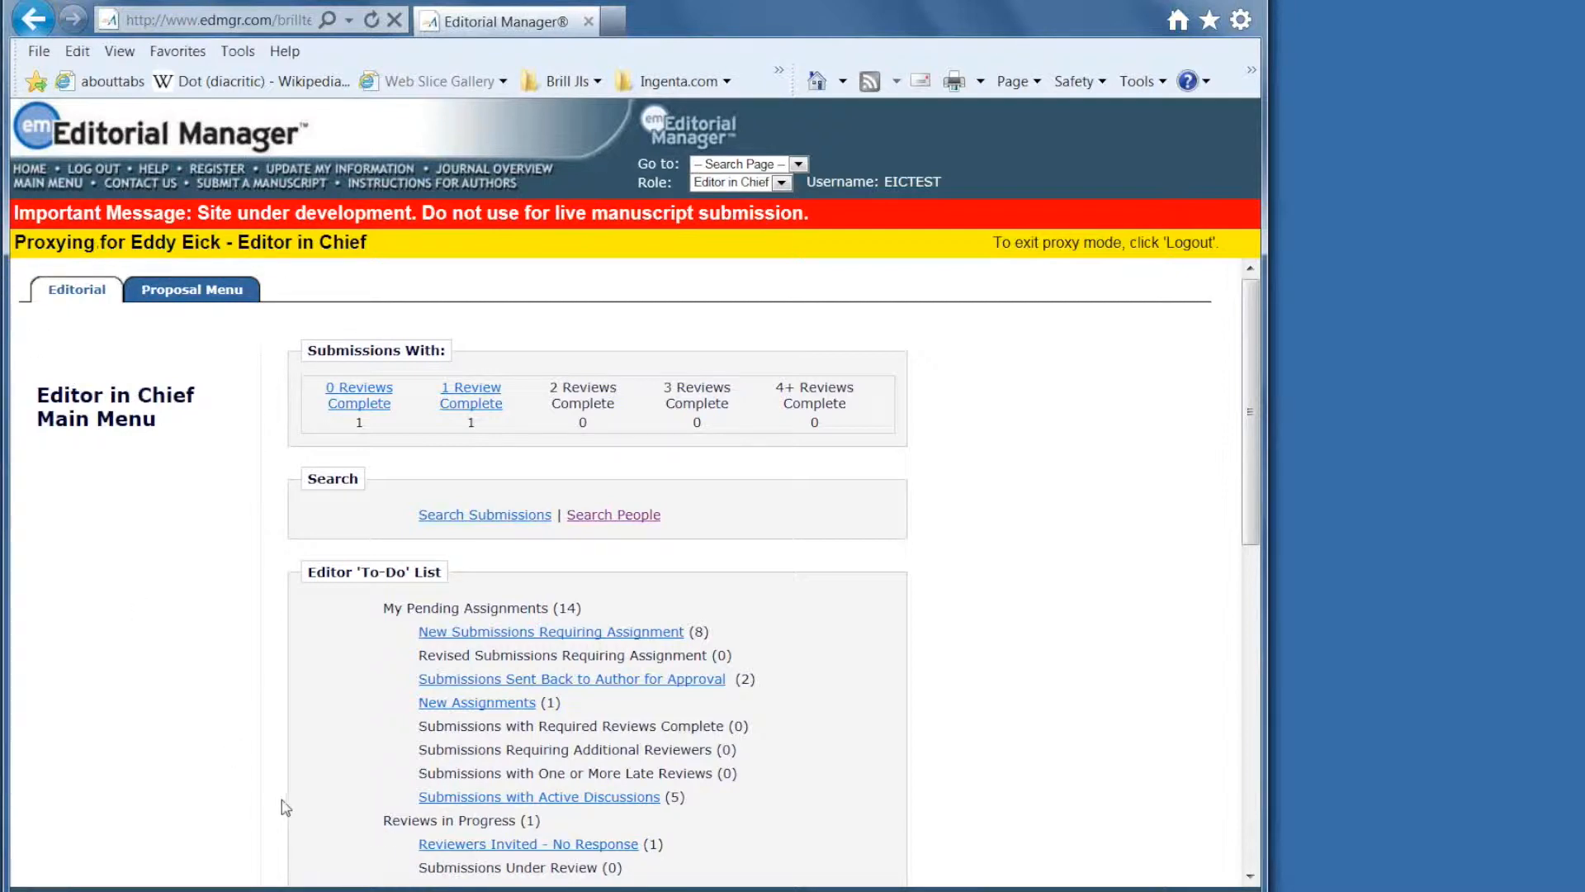
Open the View All Assigned Submissions list and scroll down to the TEST-1003 row.
scroll(443, 795, "down", 4)
scroll(413, 801, "down", 2)
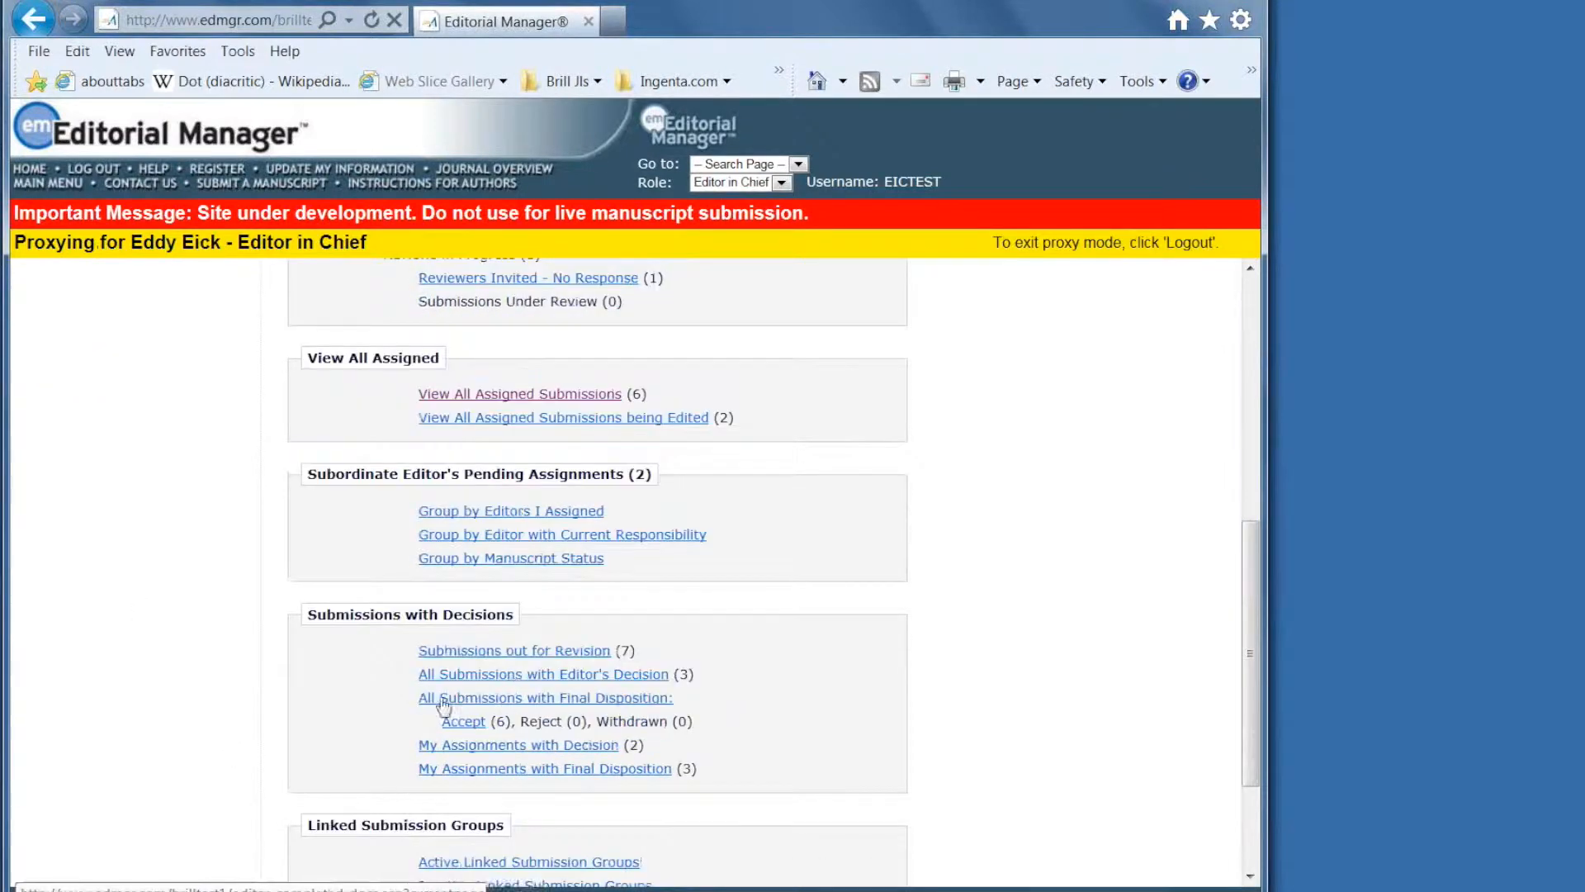
scroll(463, 701, "up", 2)
left_click(518, 586)
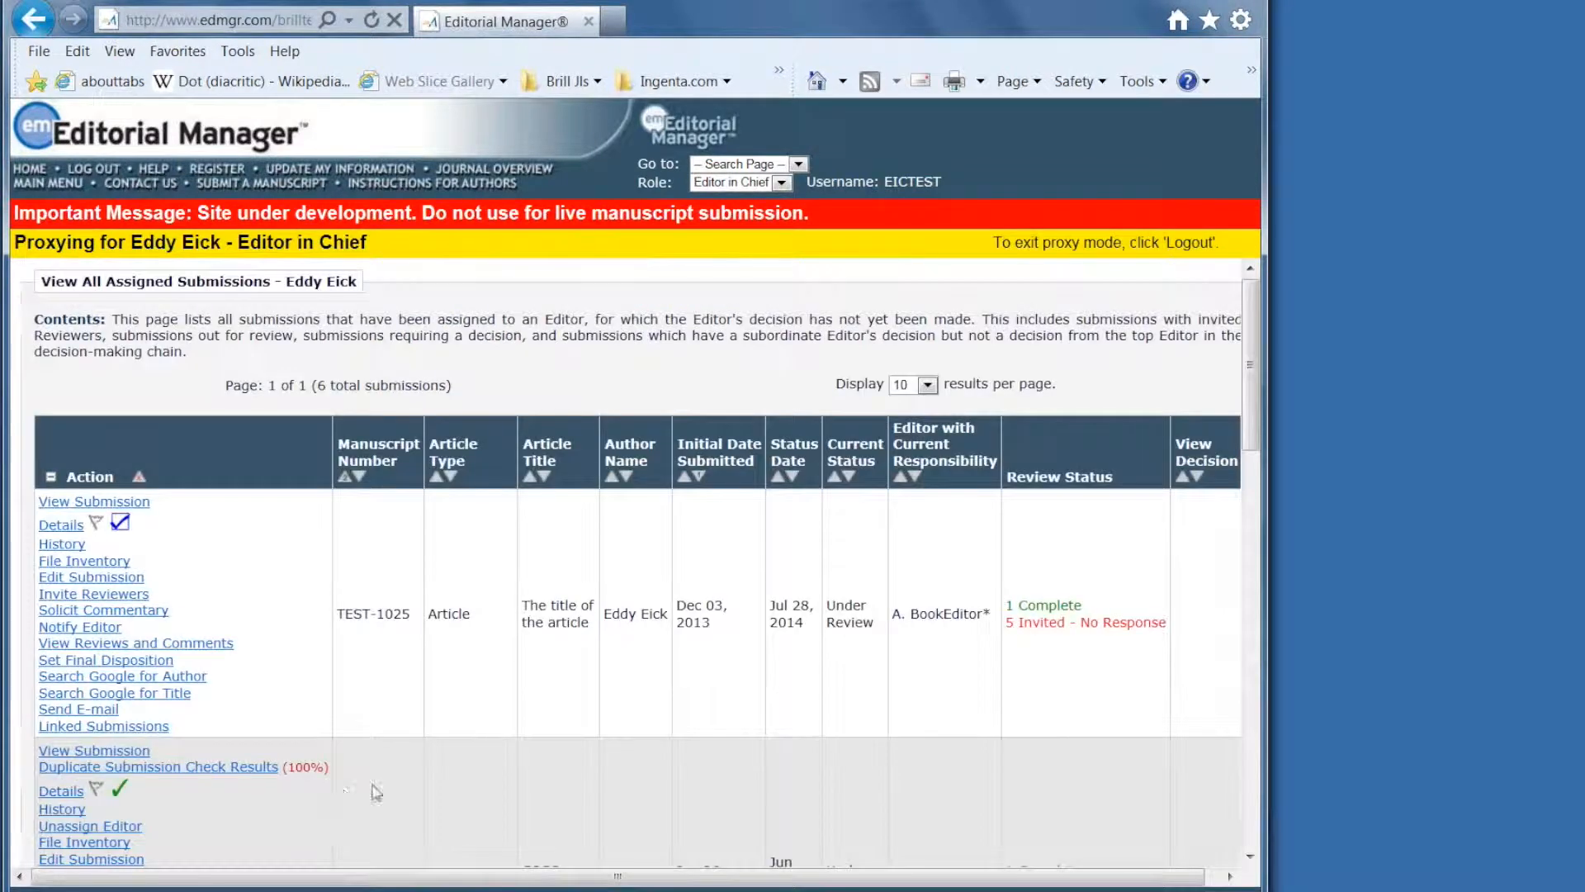
scroll(412, 776, "down", 3)
scroll(414, 778, "down", 4)
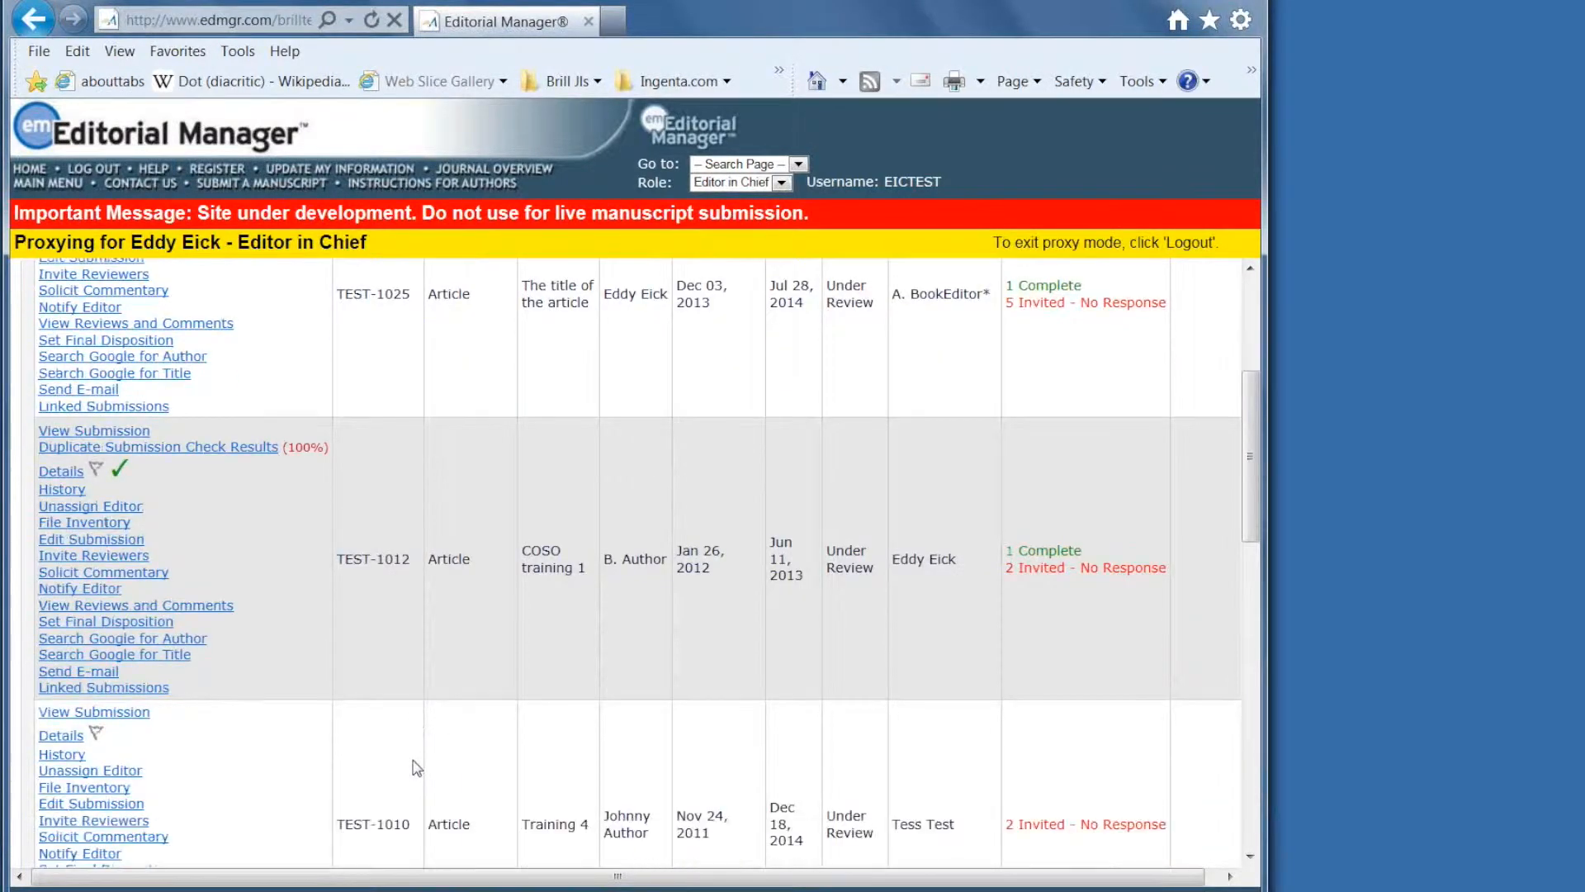
scroll(651, 715, "down", 4)
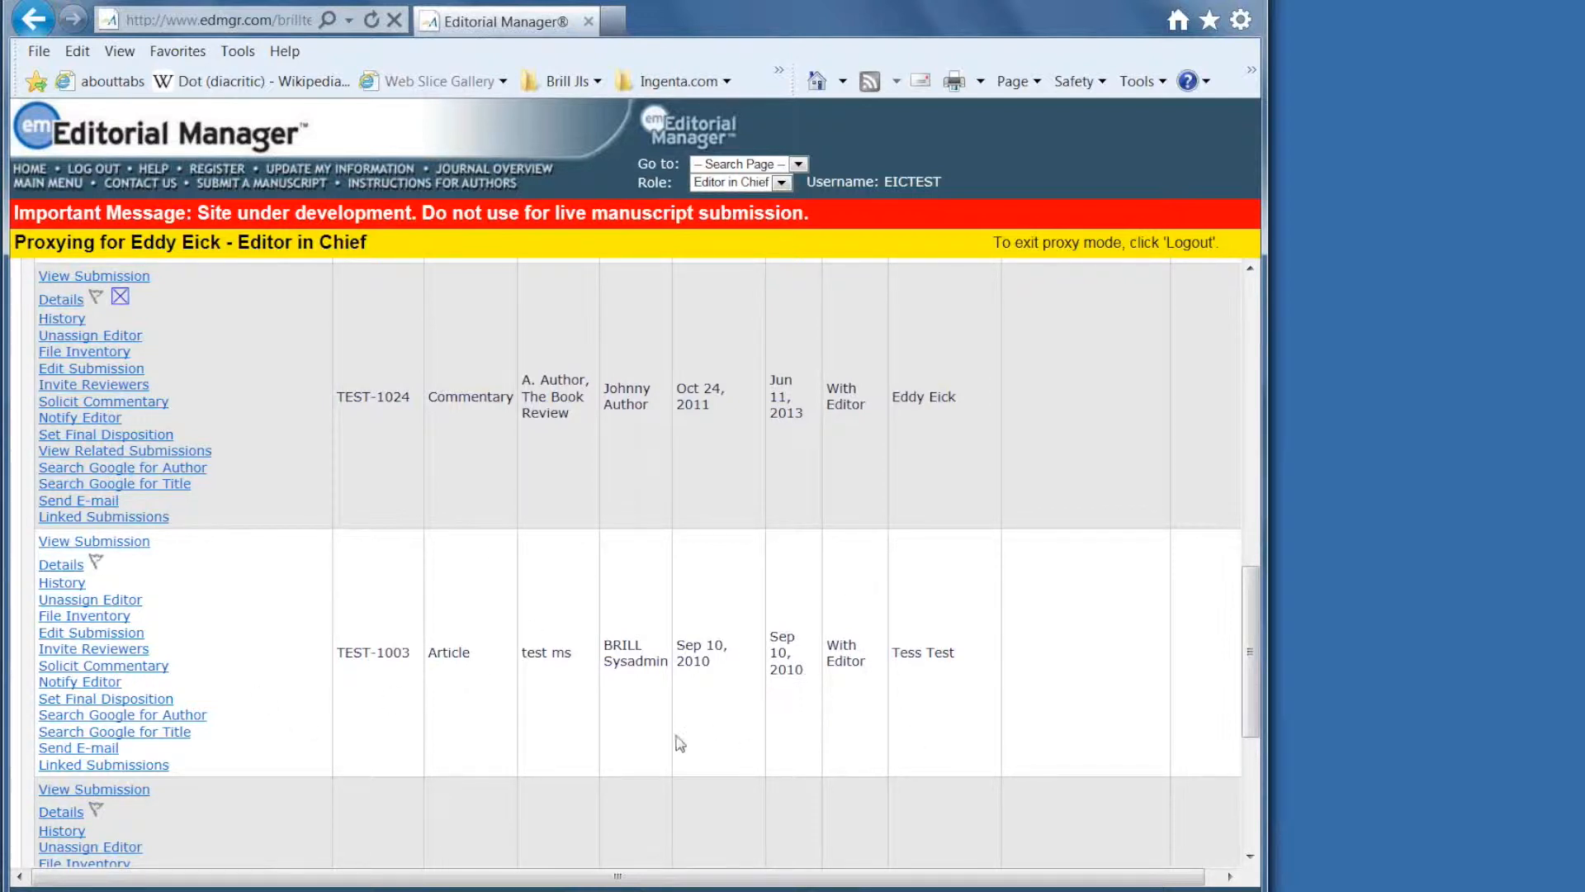
Choose Invite Reviewers for TEST-1003 to reach its Reviewer Selection Summary.
left_click(78, 651)
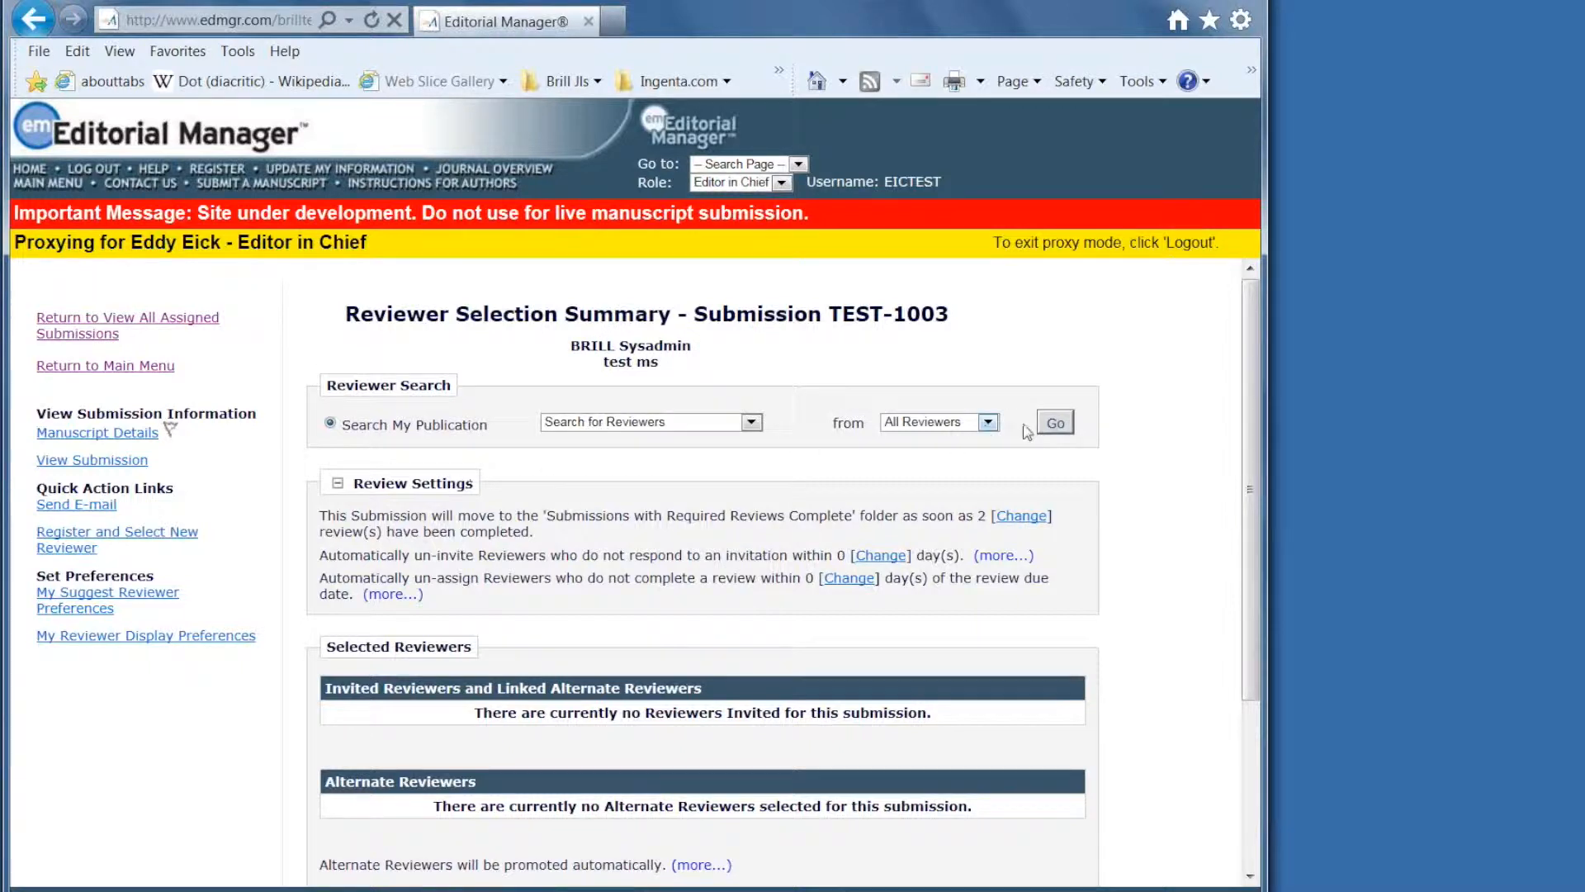
Run an unfiltered search of all reviewers, listing the 20 candidates for TEST-1003.
left_click(1055, 422)
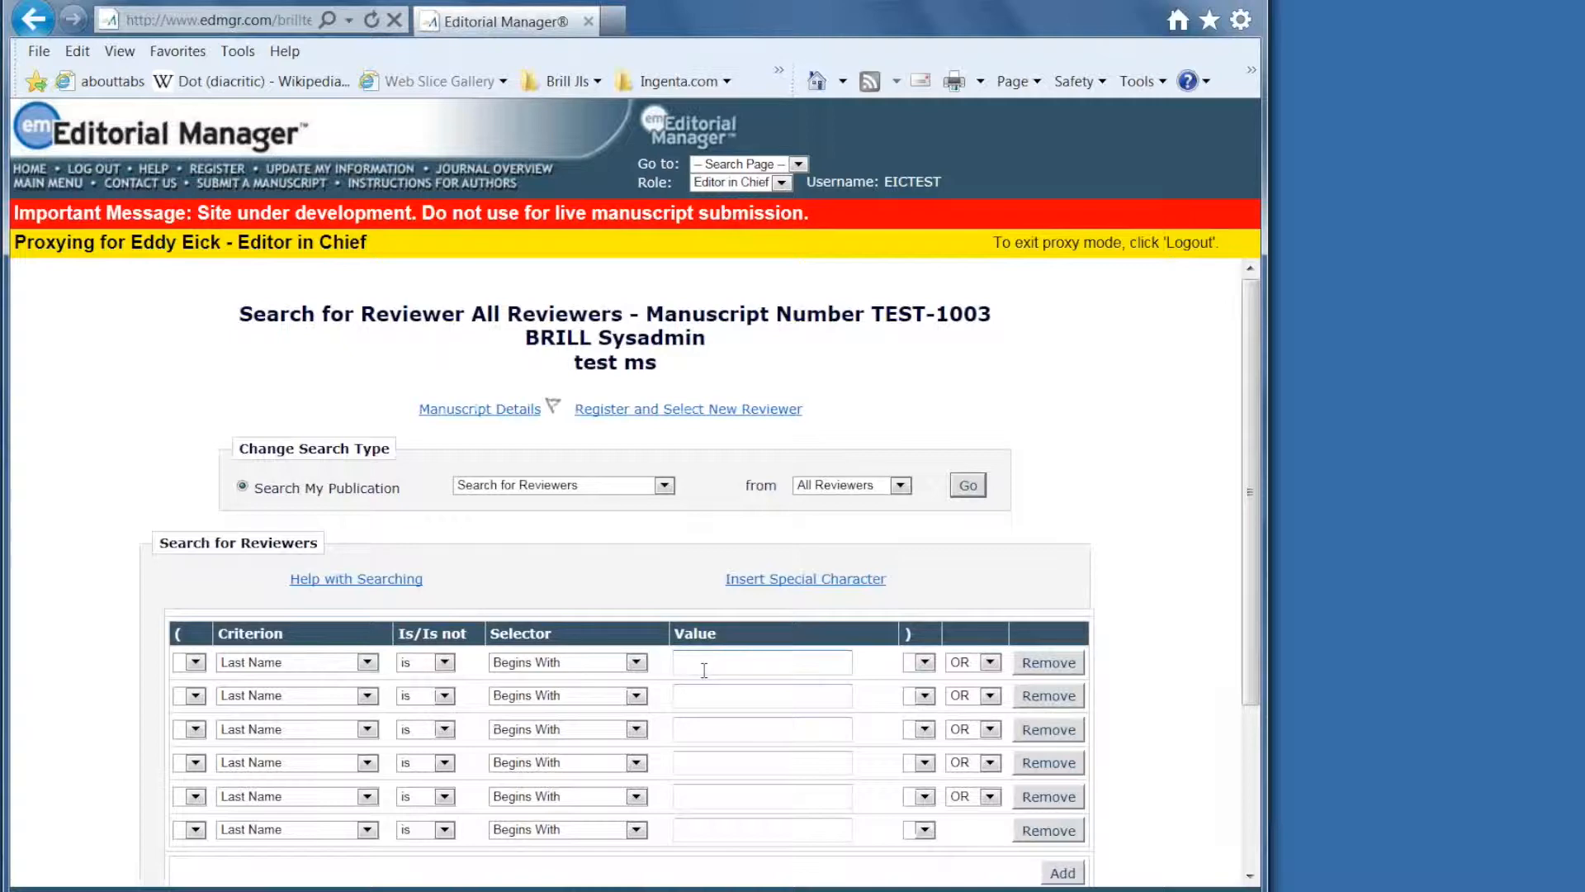
scroll(710, 678, "down", 3)
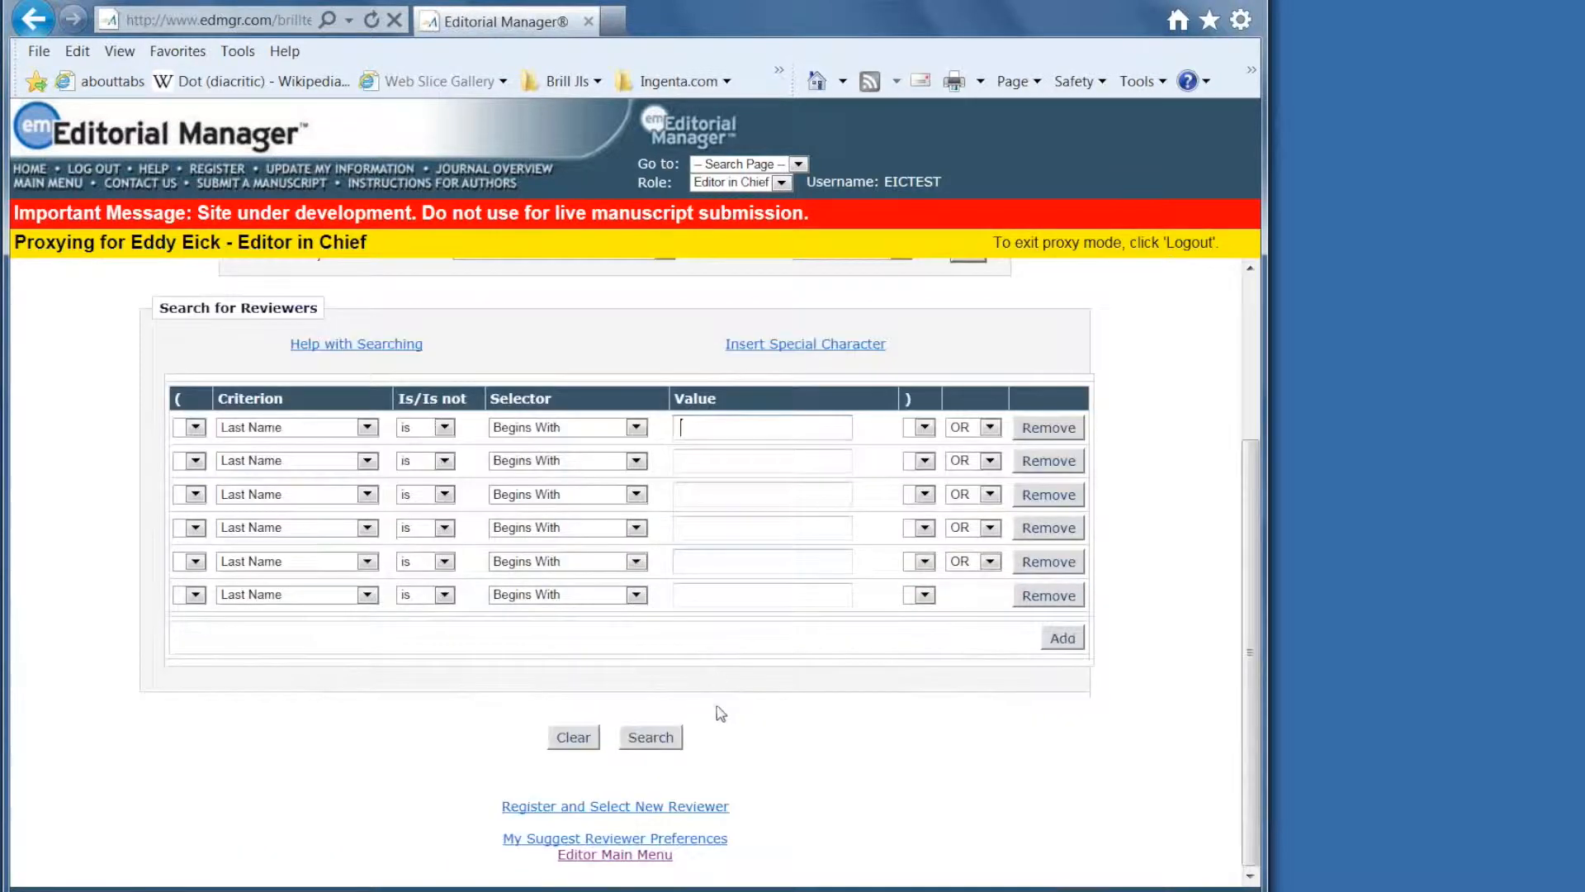
left_click(655, 745)
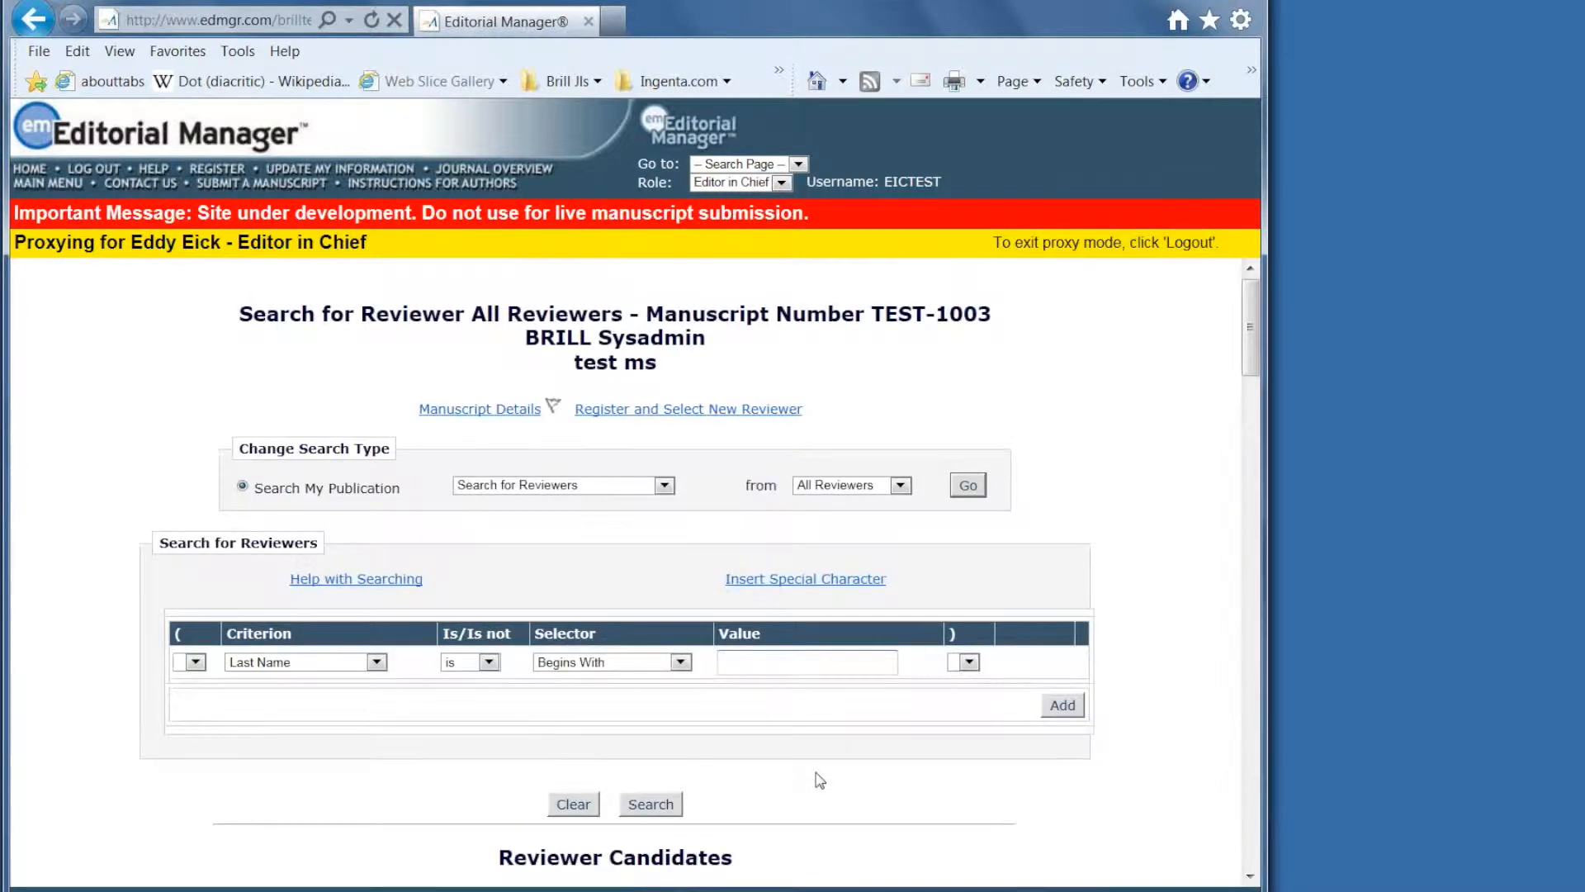
scroll(820, 780, "down", 6)
scroll(820, 780, "down", 1)
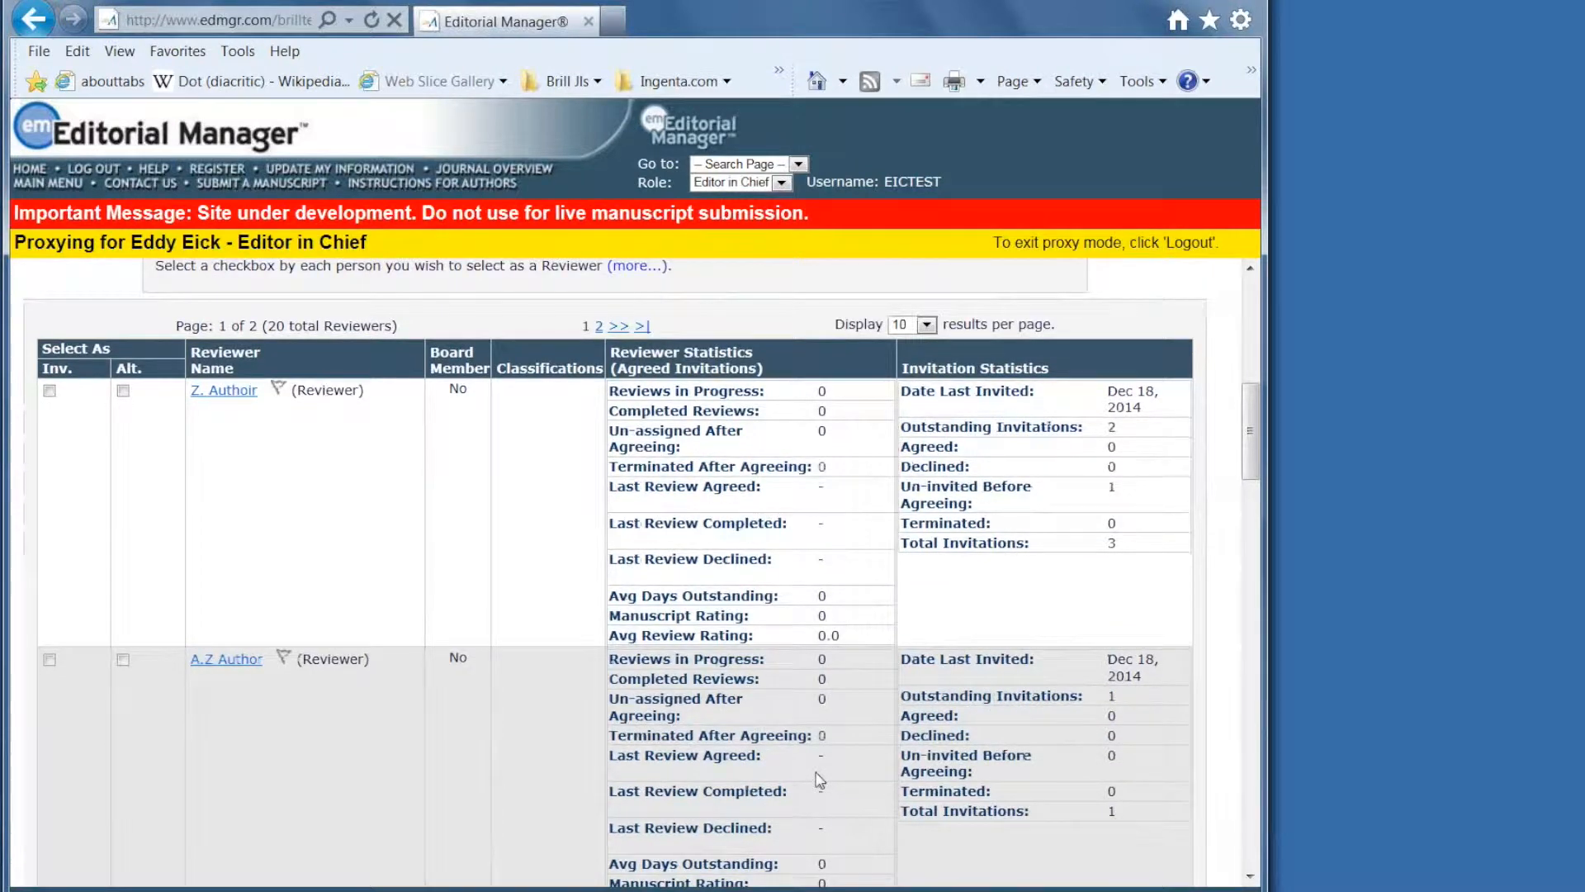
scroll(819, 780, "up", 2)
scroll(820, 780, "down", 1)
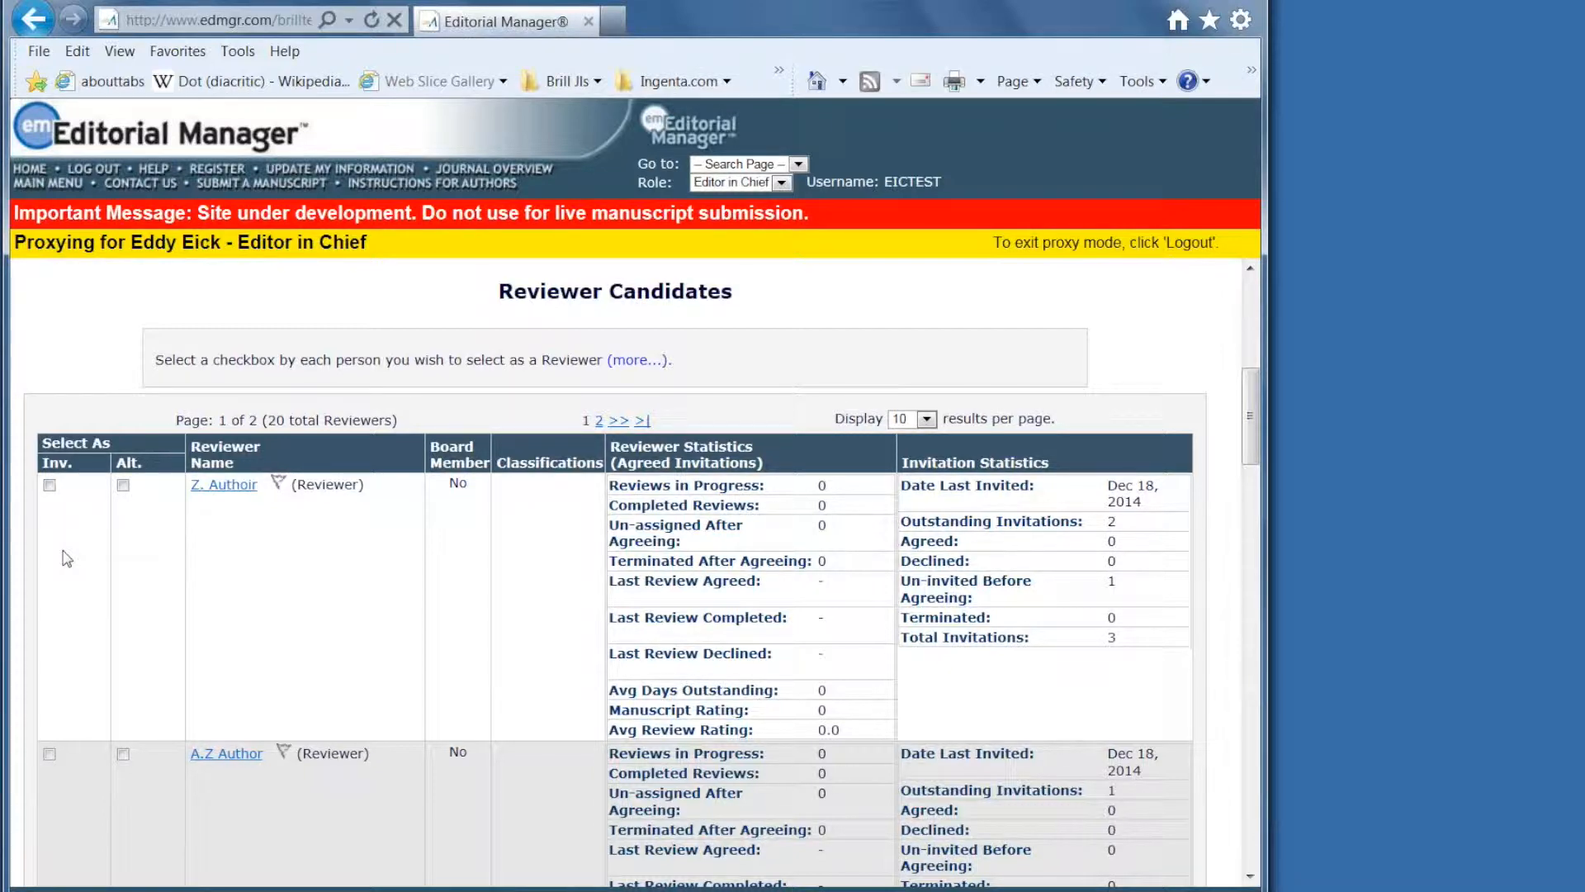
scroll(334, 560, "up", 5)
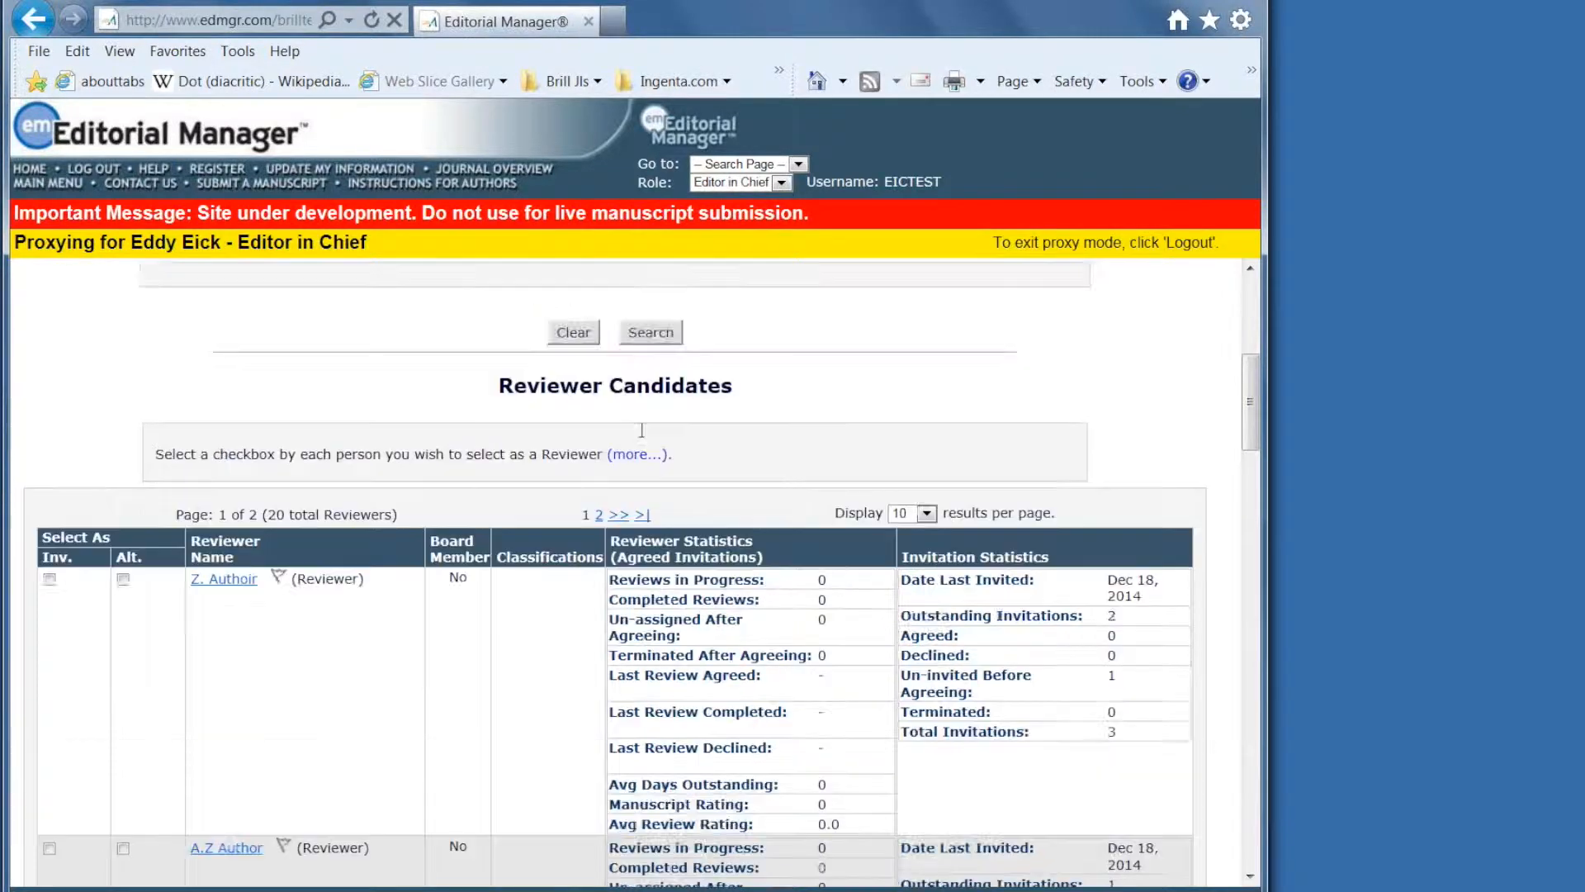
scroll(806, 672, "down", 5)
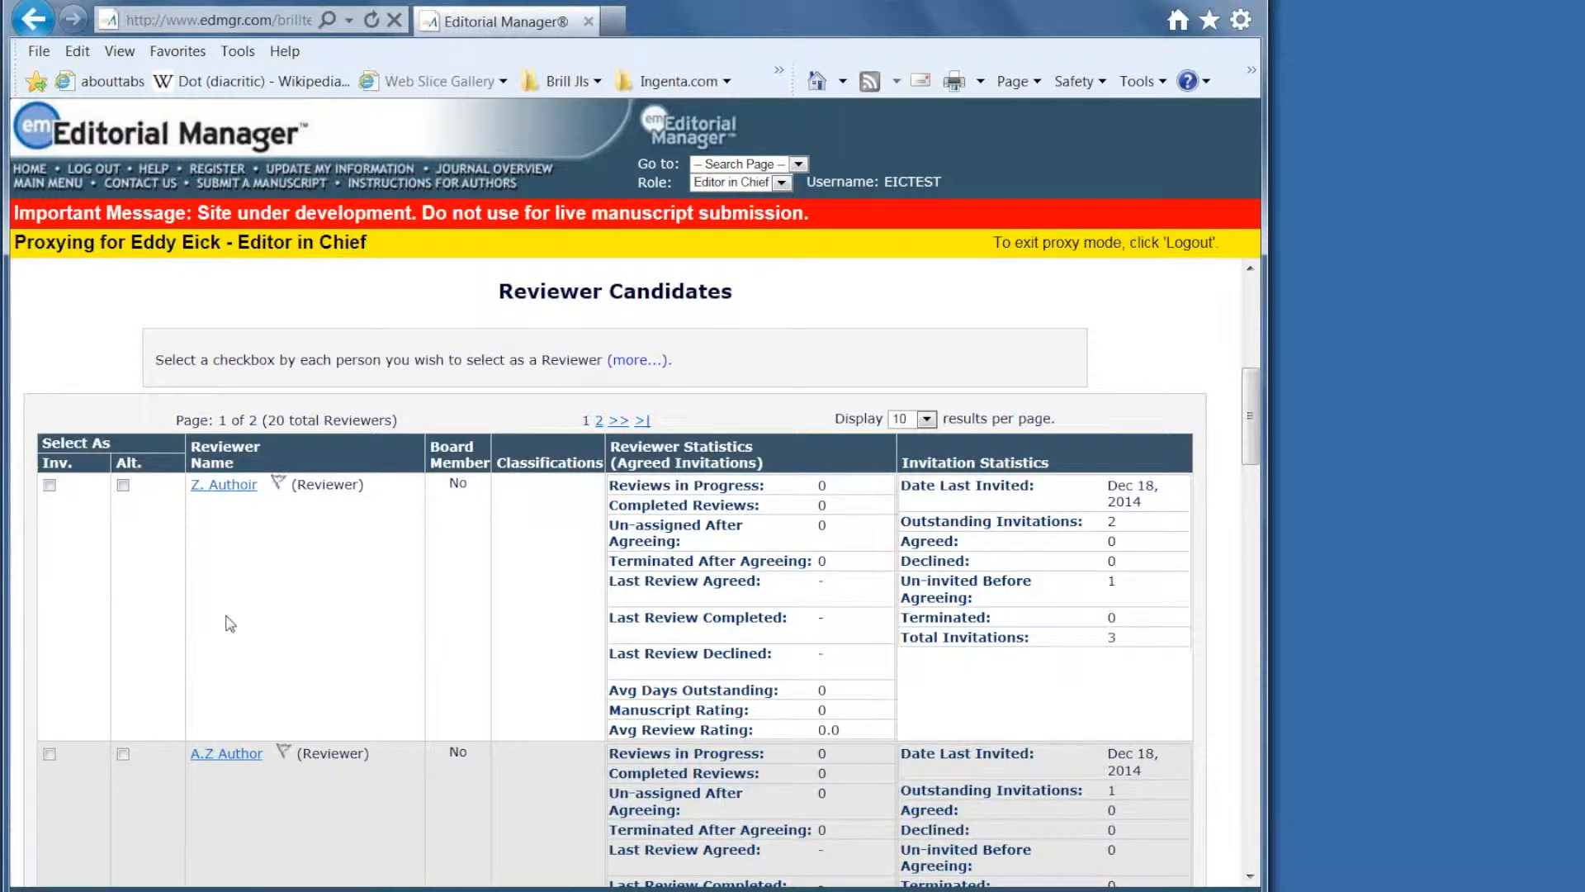
scroll(230, 624, "down", 1)
scroll(231, 624, "up", 1)
scroll(297, 644, "down", 1)
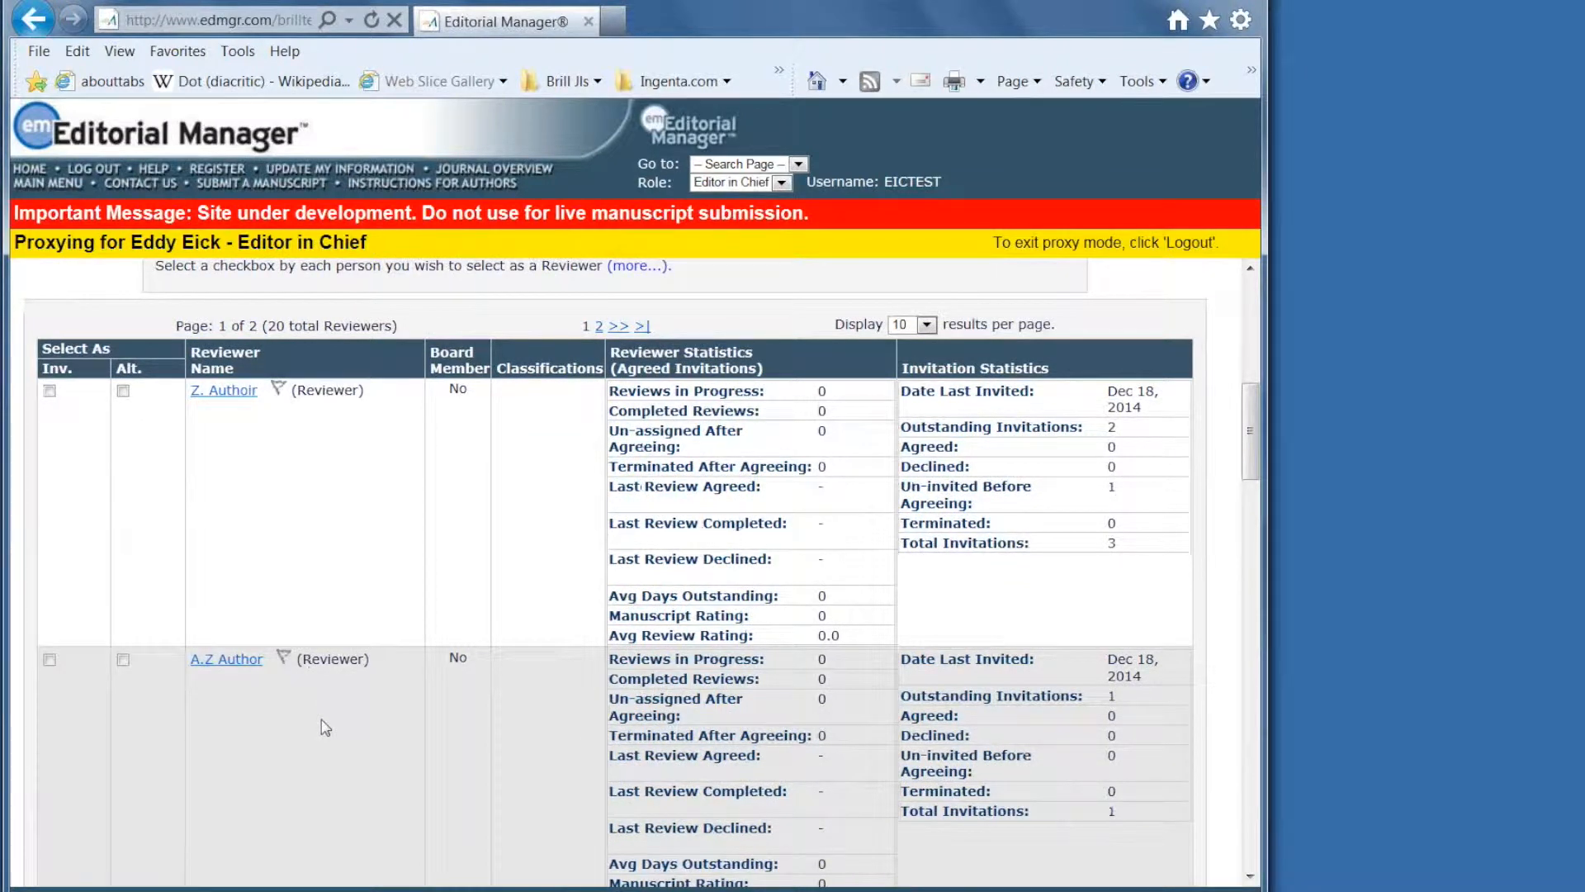
scroll(325, 727, "up", 1)
Tick Inv. for the first candidate and Alt. for the second, then proceed.
left_click(49, 485)
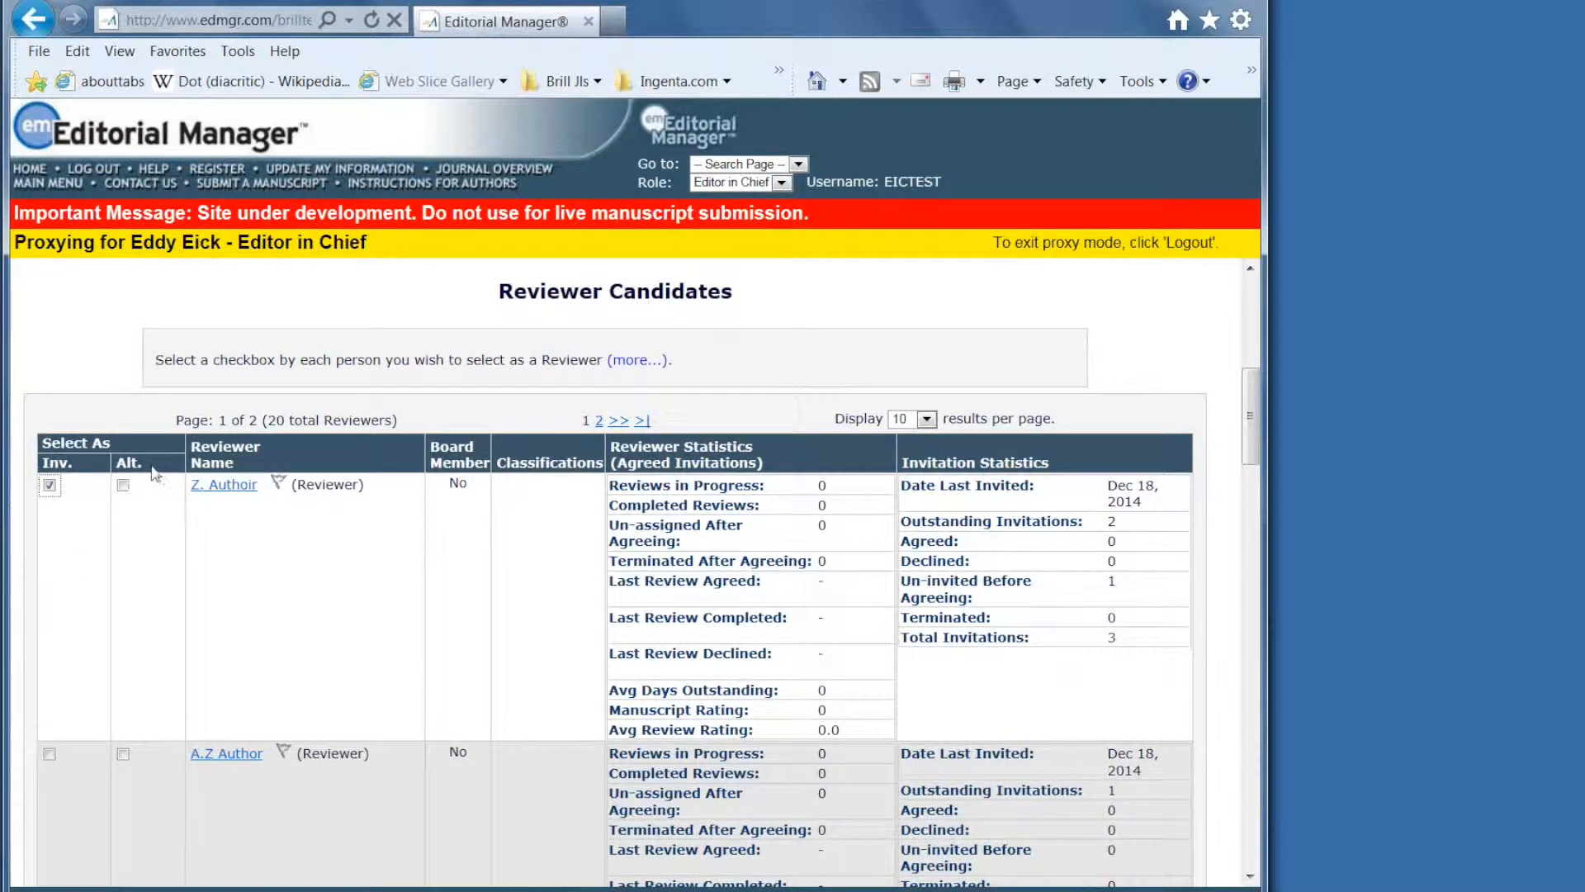
scroll(134, 566, "down", 3)
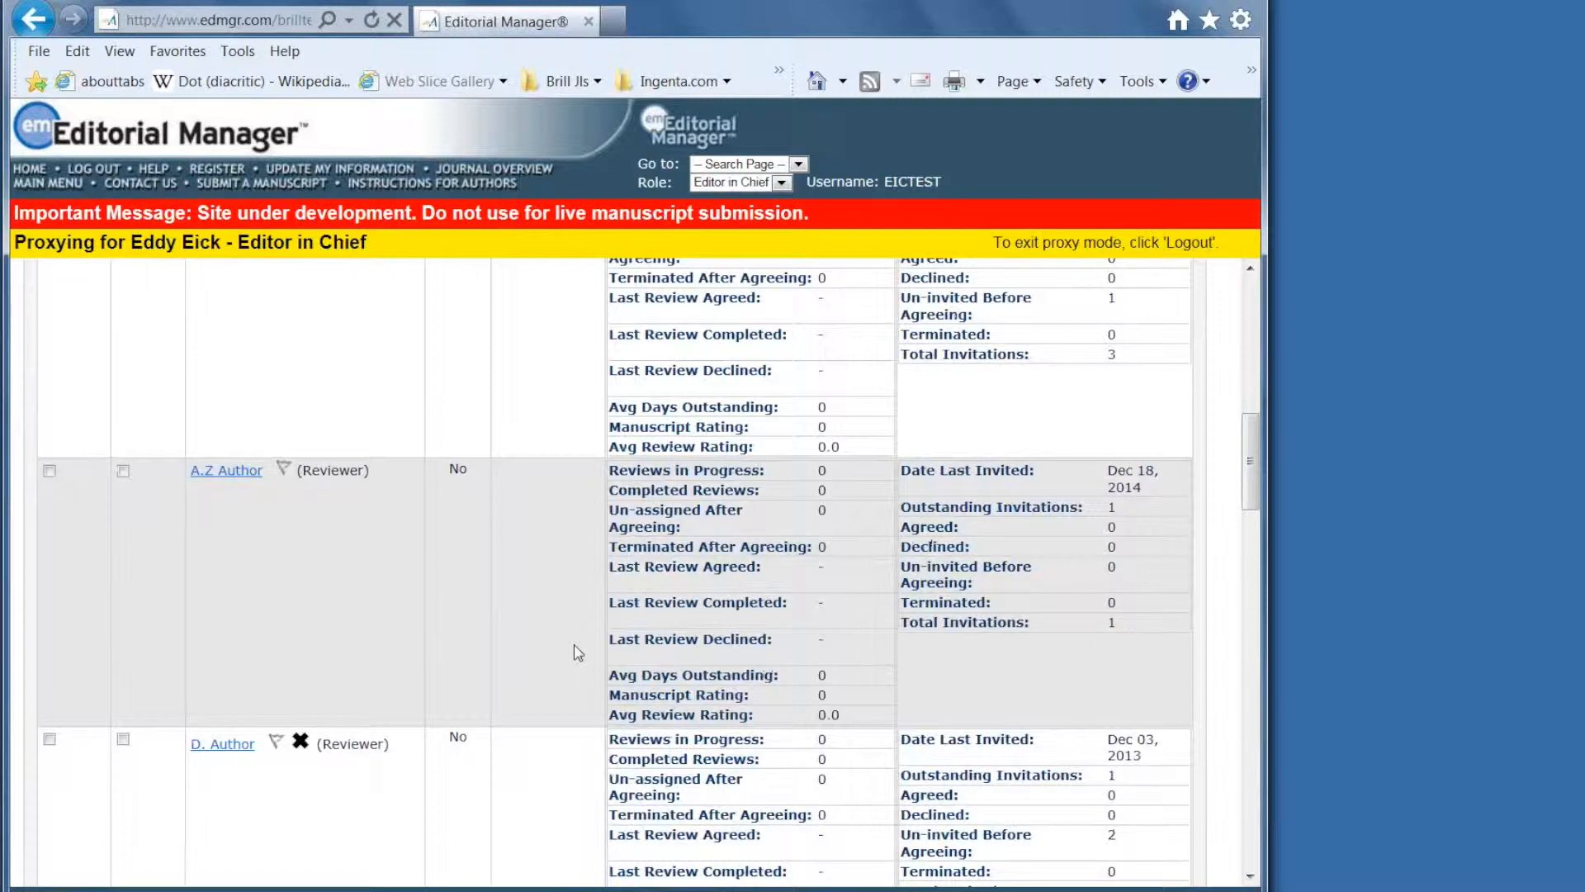
scroll(577, 652, "up", 1)
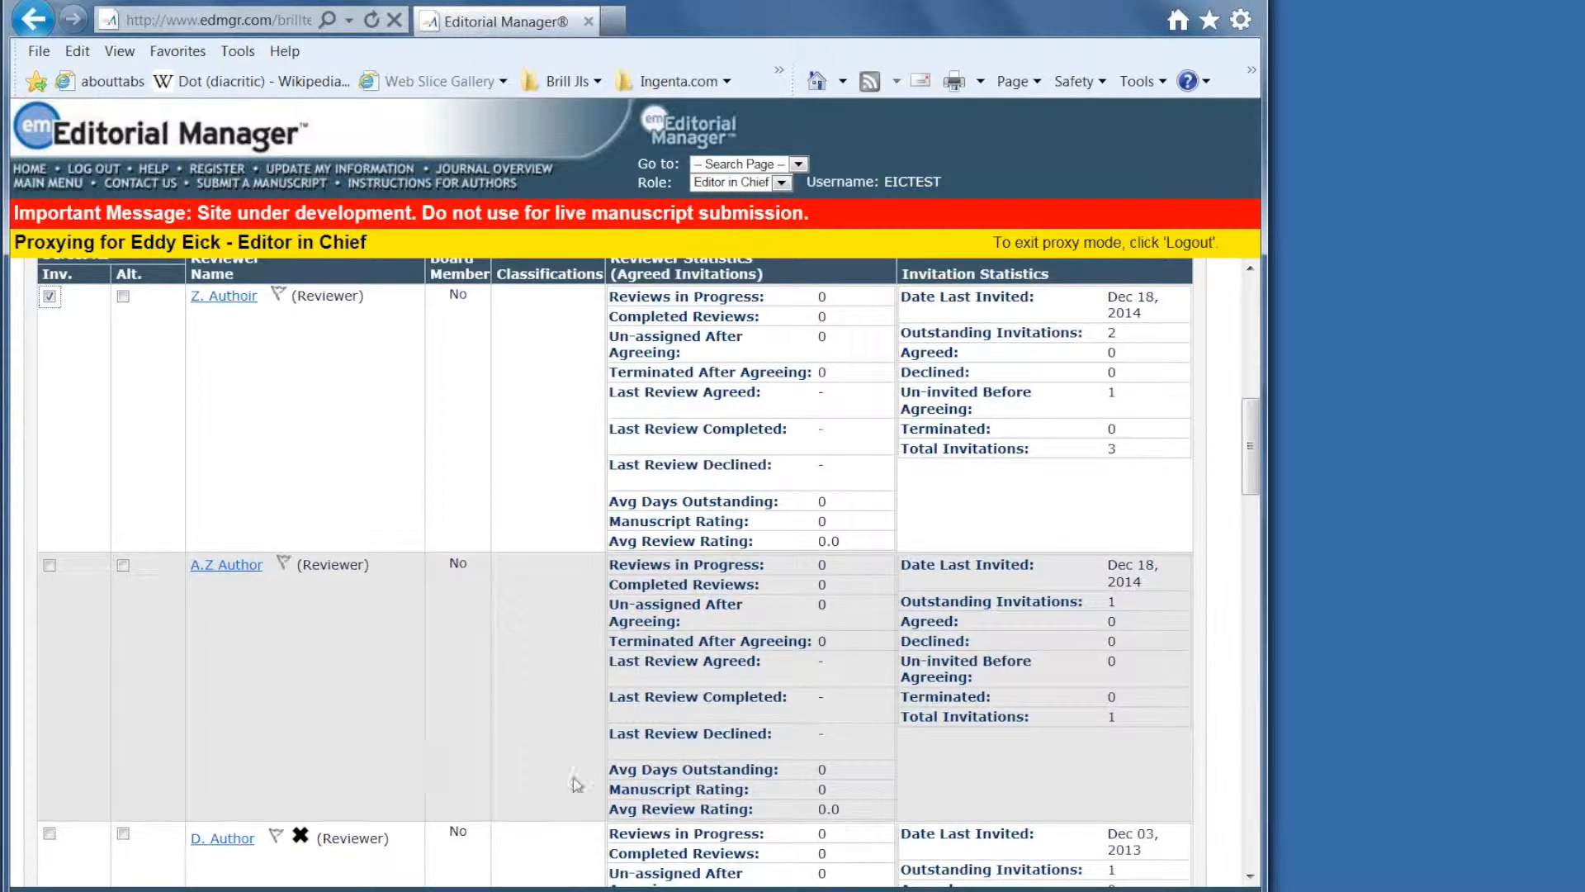
left_click(124, 568)
left_click_drag(1249, 483, 1207, 879)
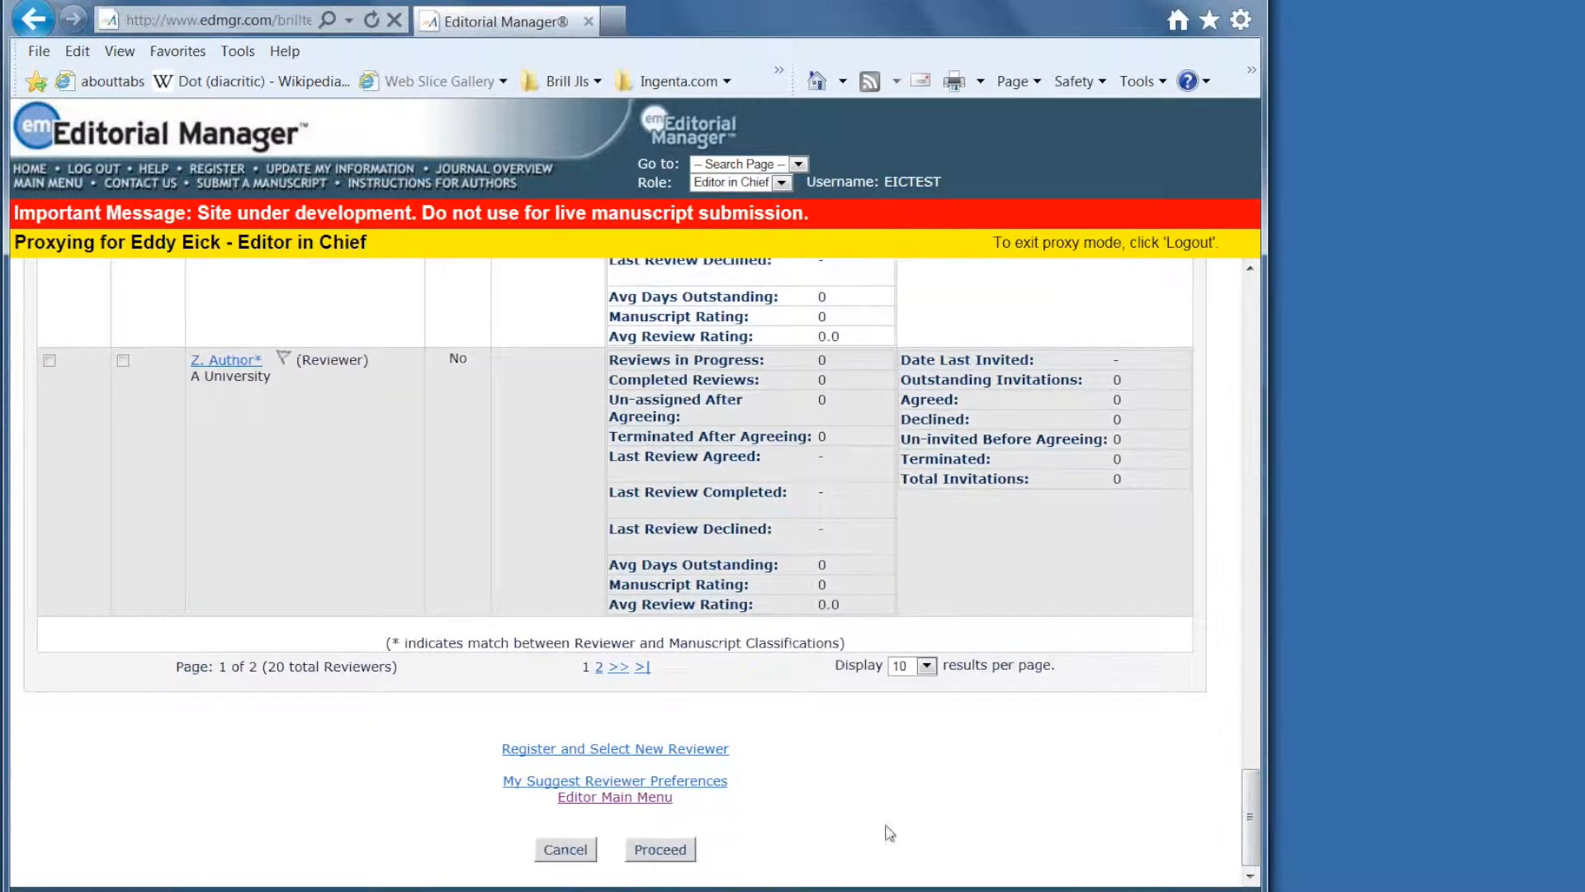
left_click(658, 852)
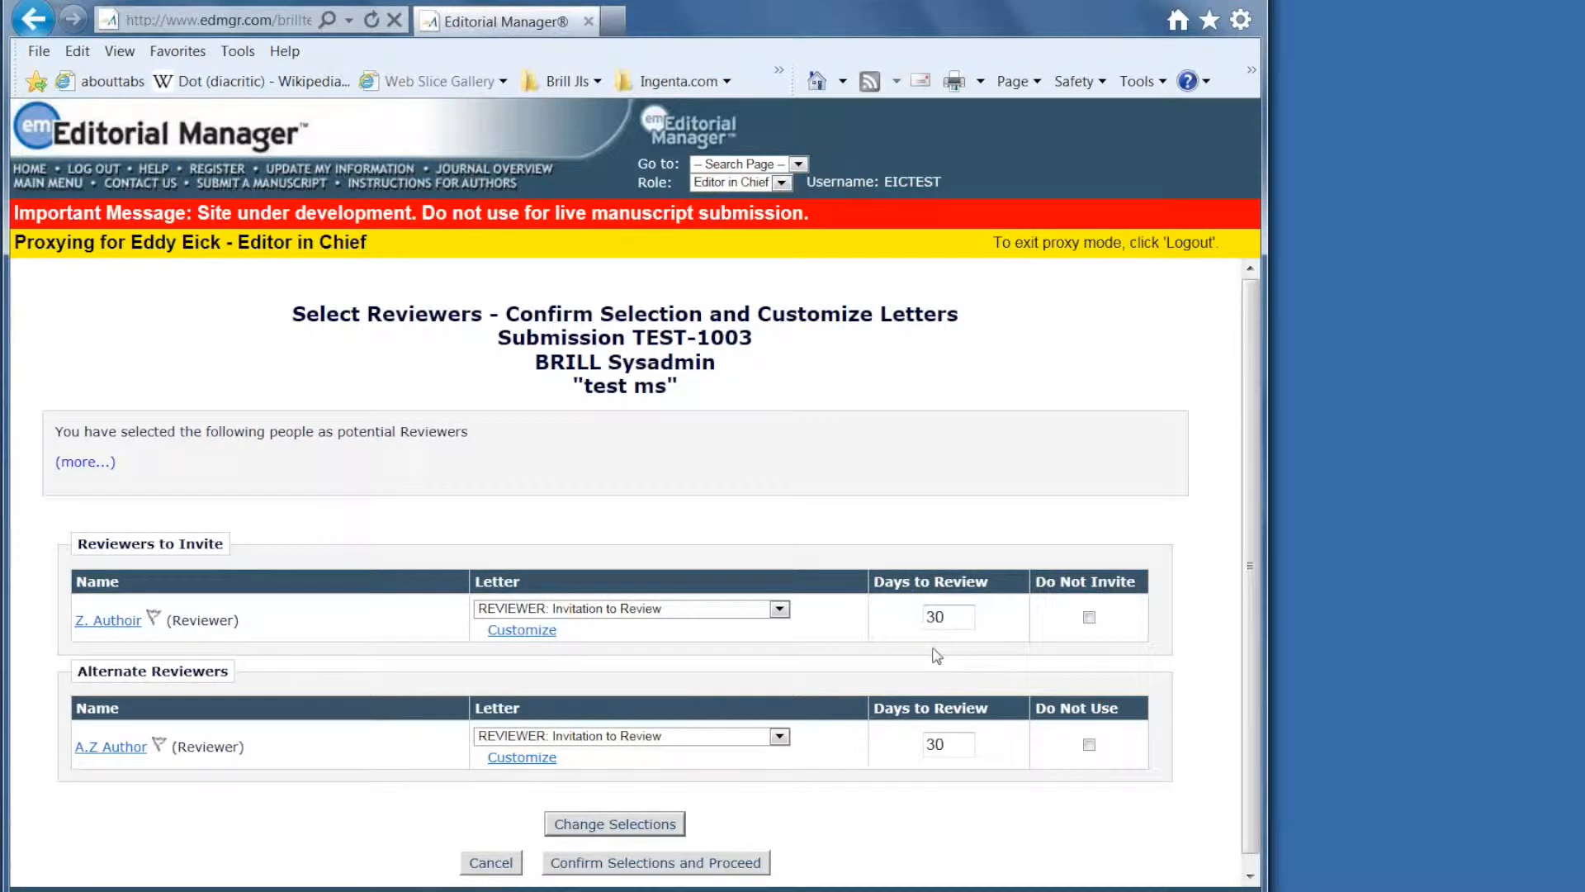
Confirm the selections to send the TEST-1003 invitation, then return to the main menu.
scroll(722, 850, "down", 1)
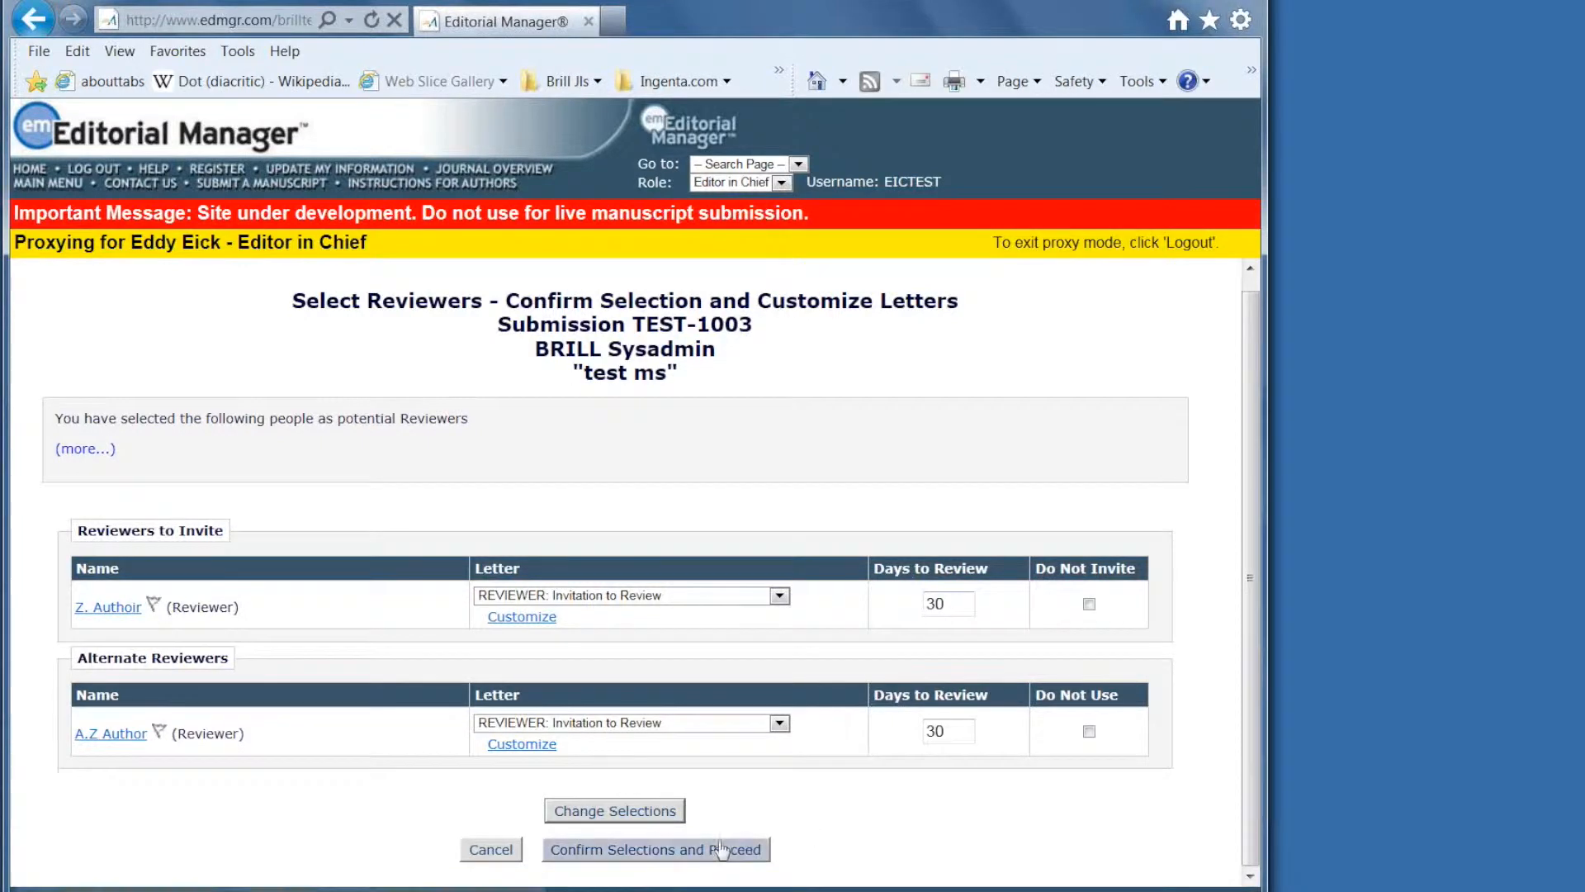
left_click(652, 850)
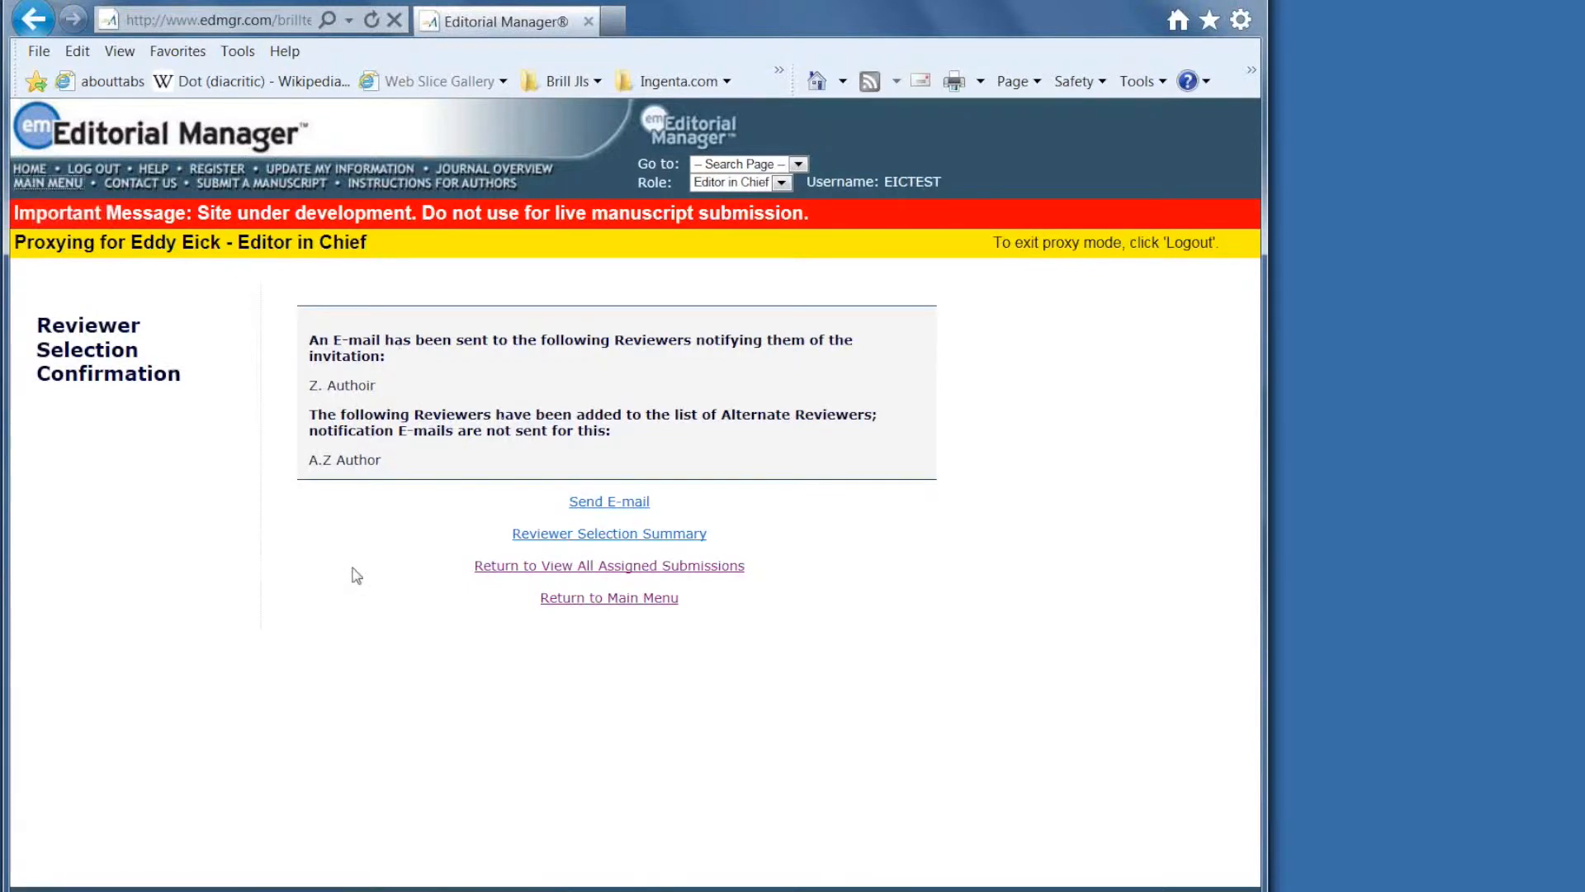
left_click(631, 515)
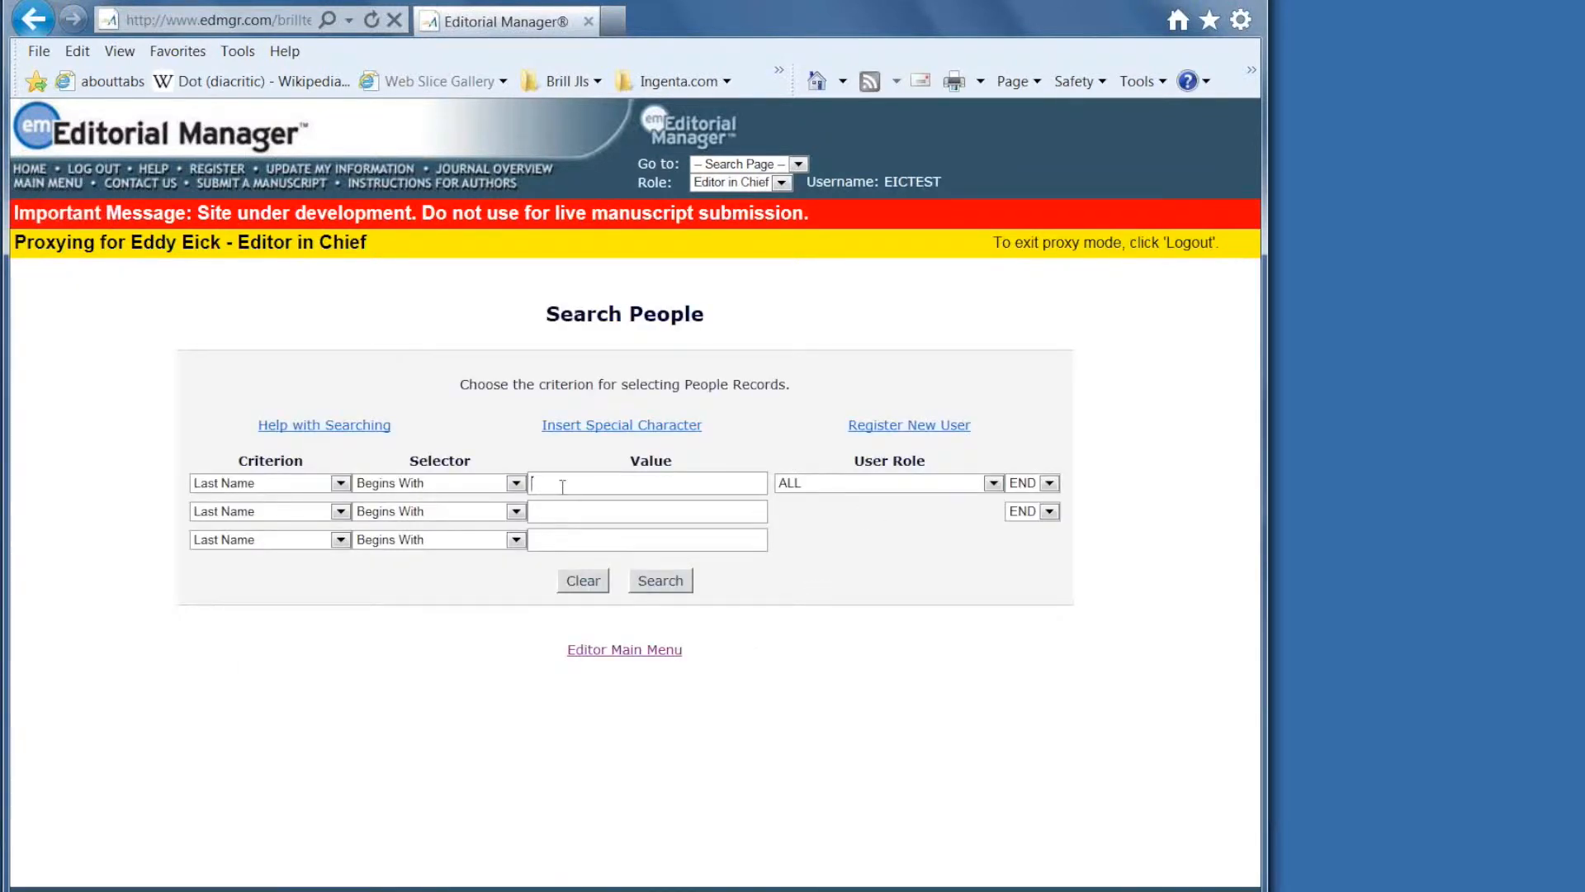
Run a blank people search and open the Belarus reviewer's record from the results.
left_click(665, 580)
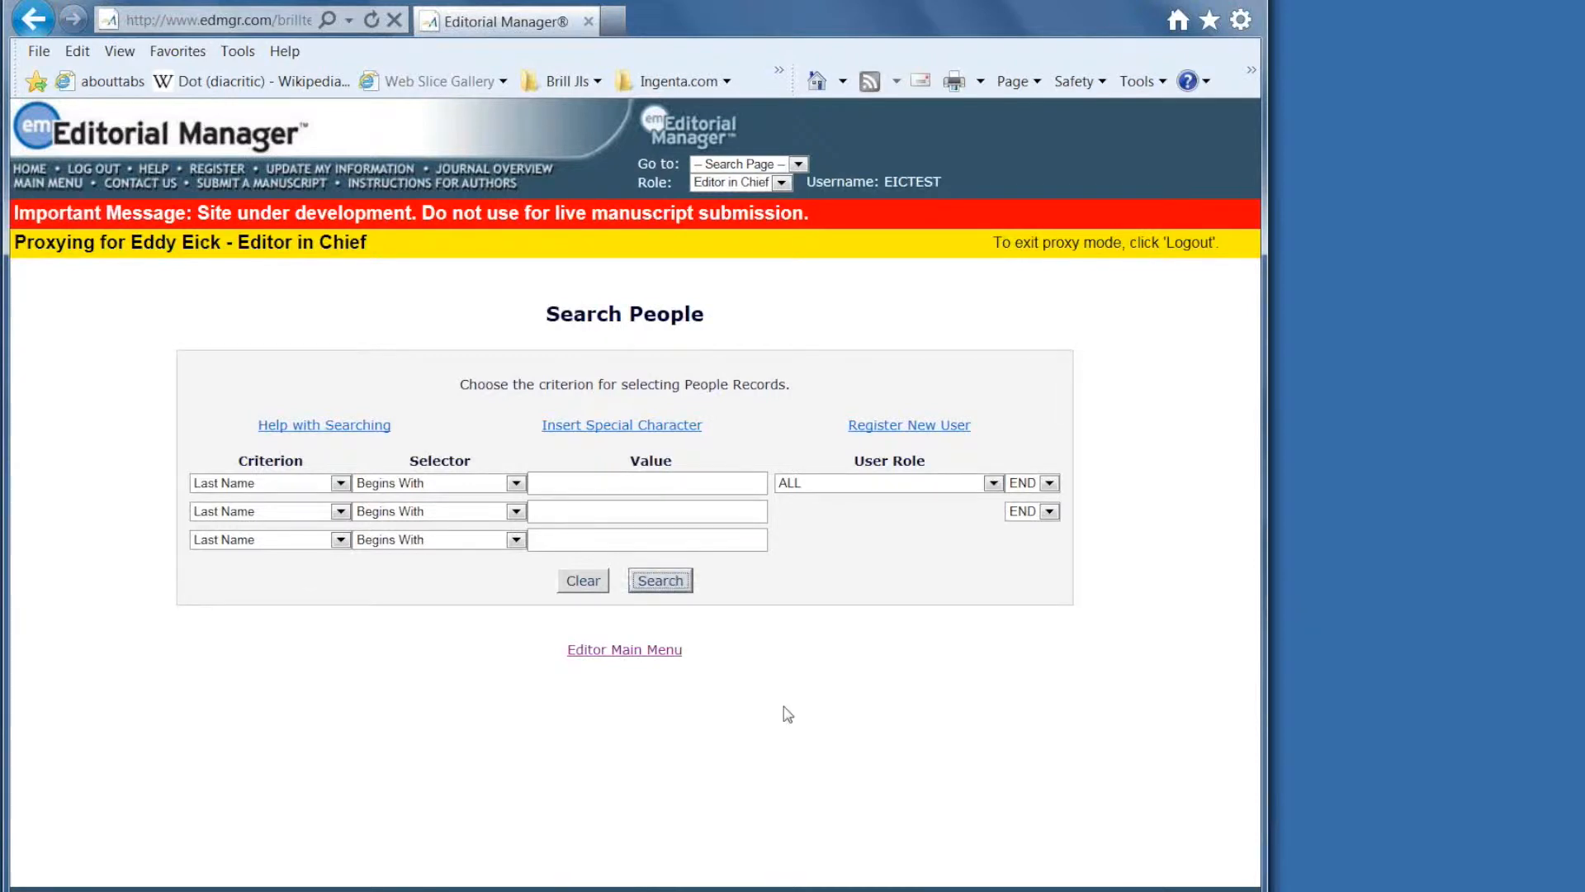
scroll(758, 713, "down", 3)
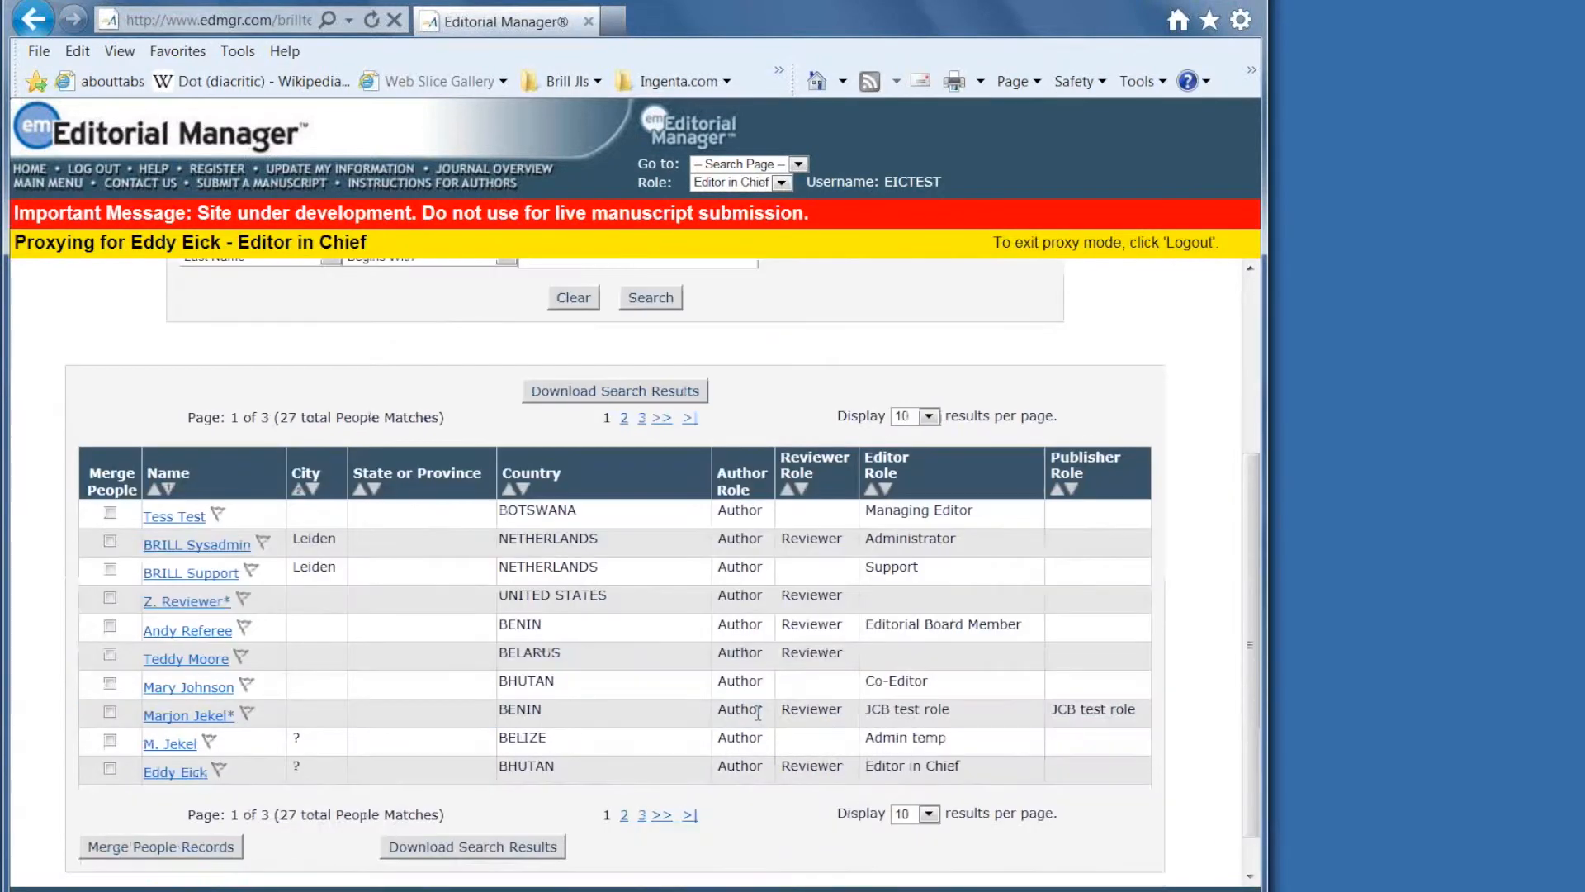
left_click(183, 660)
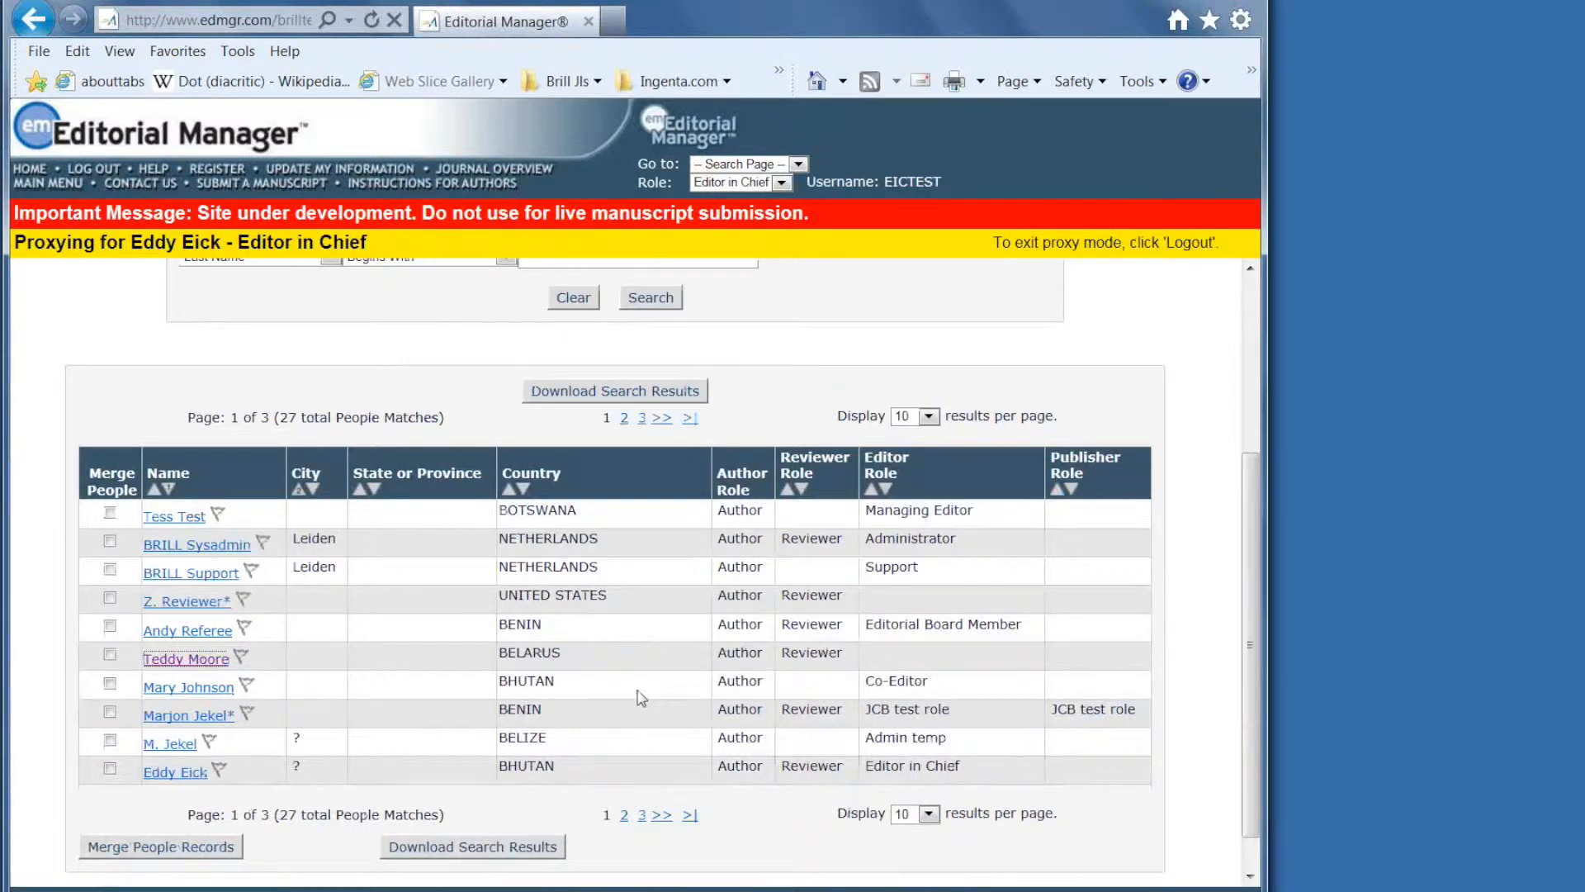
scroll(625, 604, "up", 3)
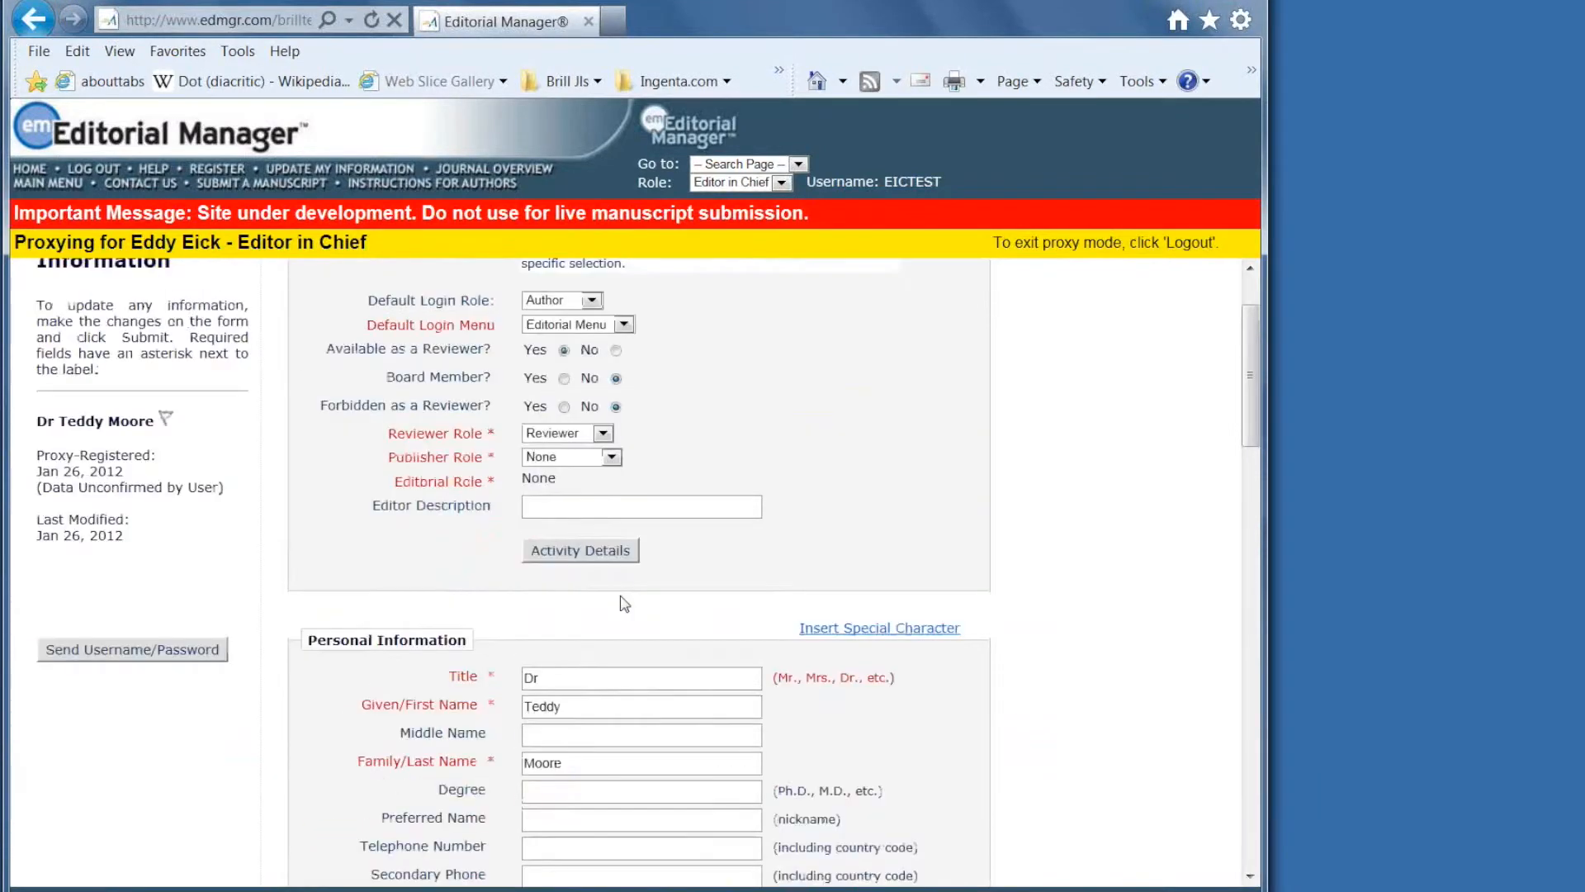
Look over the reviewer's Update Information record, then go back via MAIN MENU.
scroll(625, 603, "up", 2)
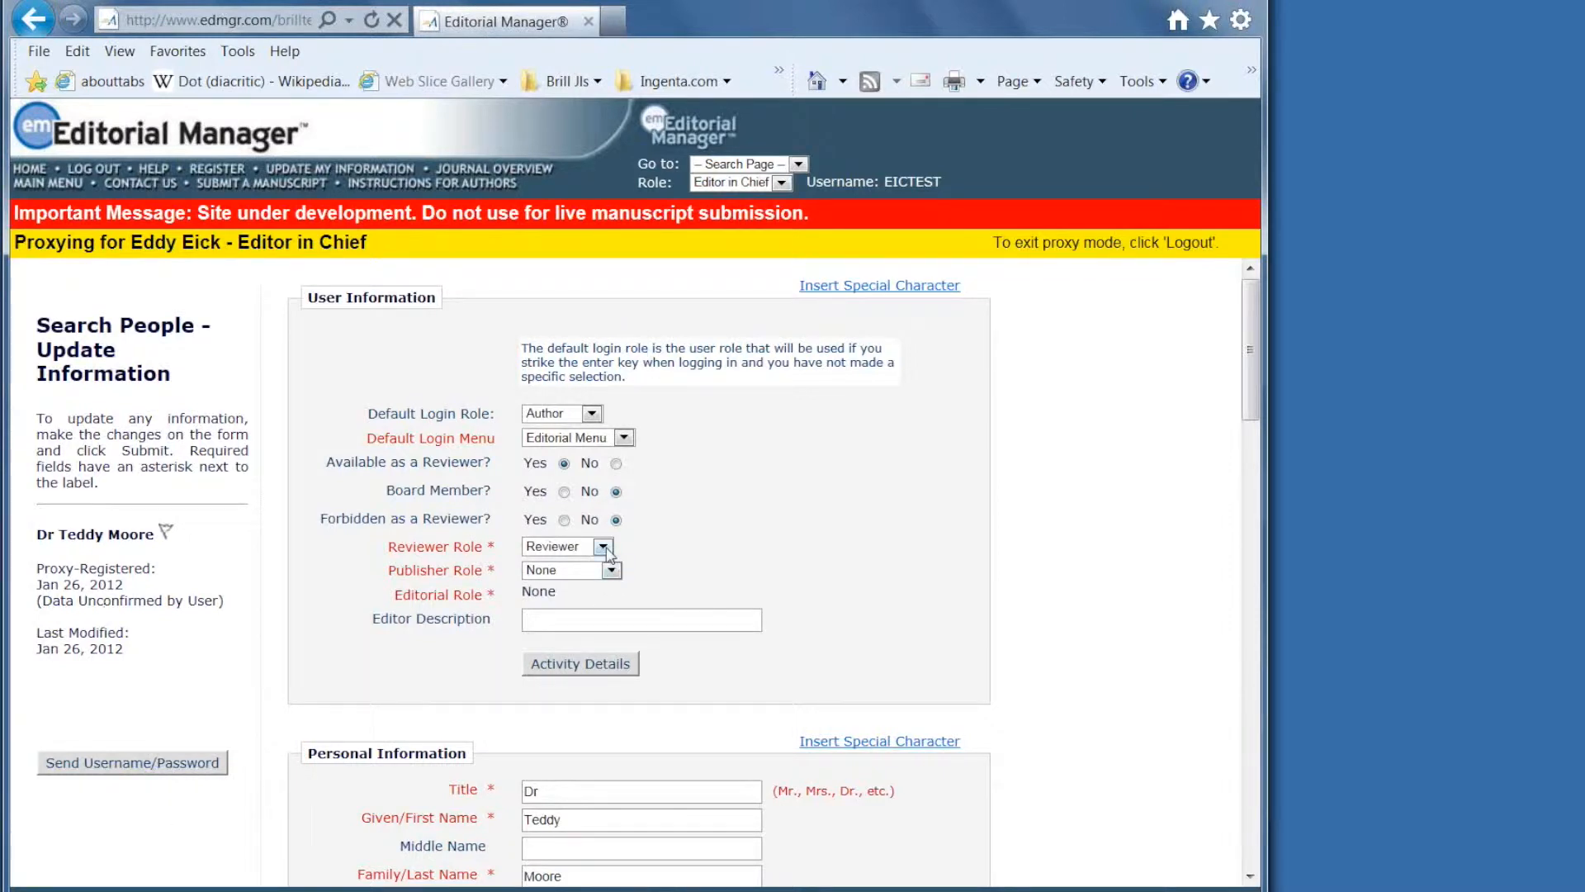
left_click(46, 187)
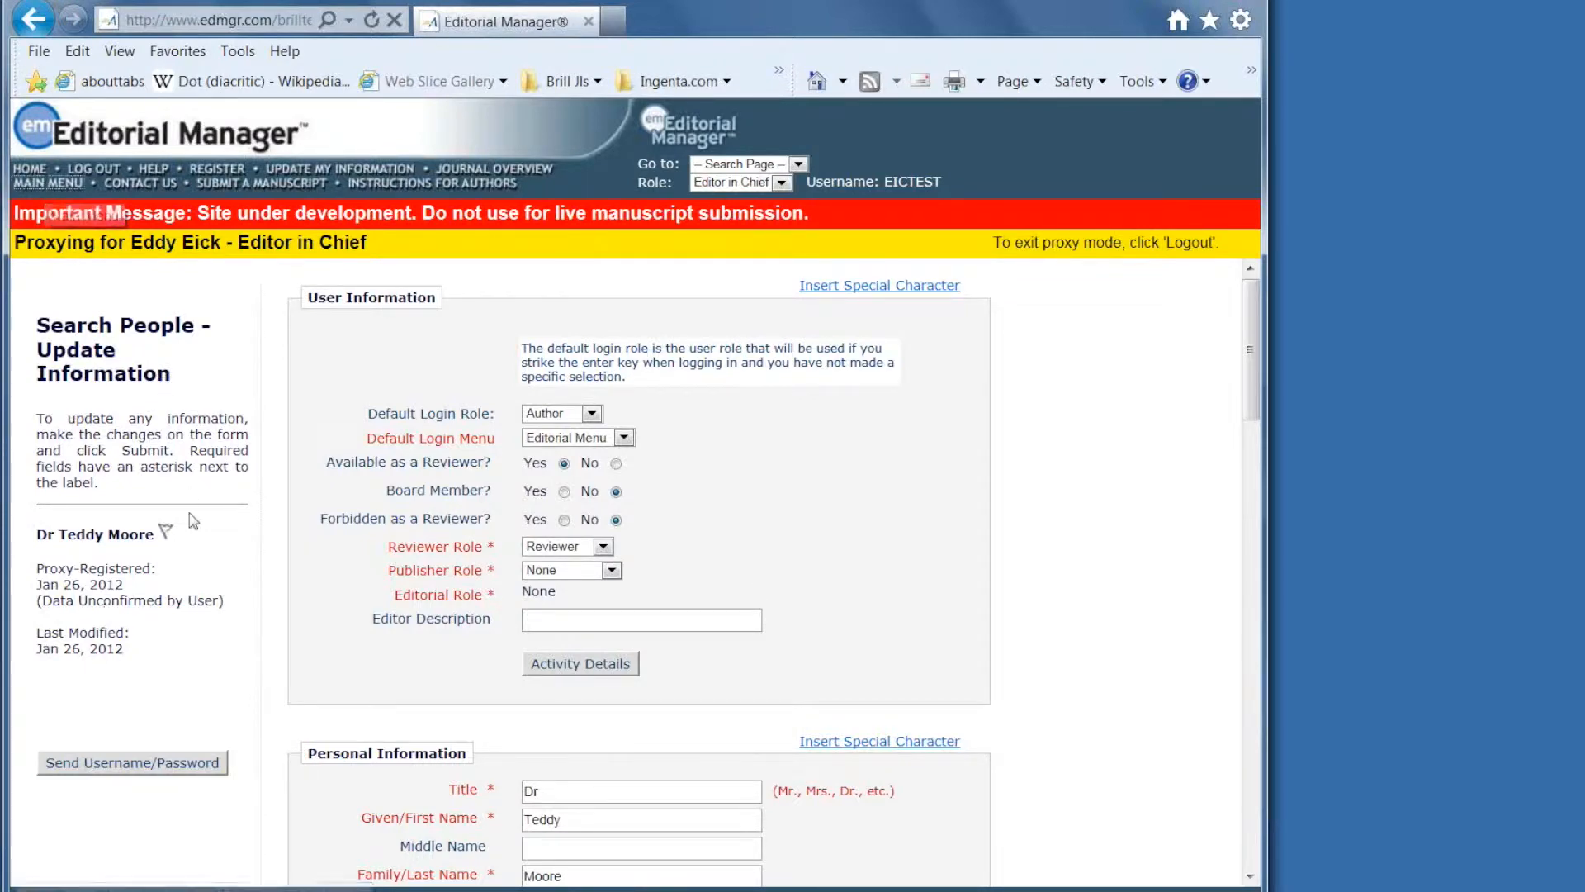
From the assigned submissions, start inviting reviewers for TEST-1025 and open the all-reviewers search.
scroll(520, 722, "down", 5)
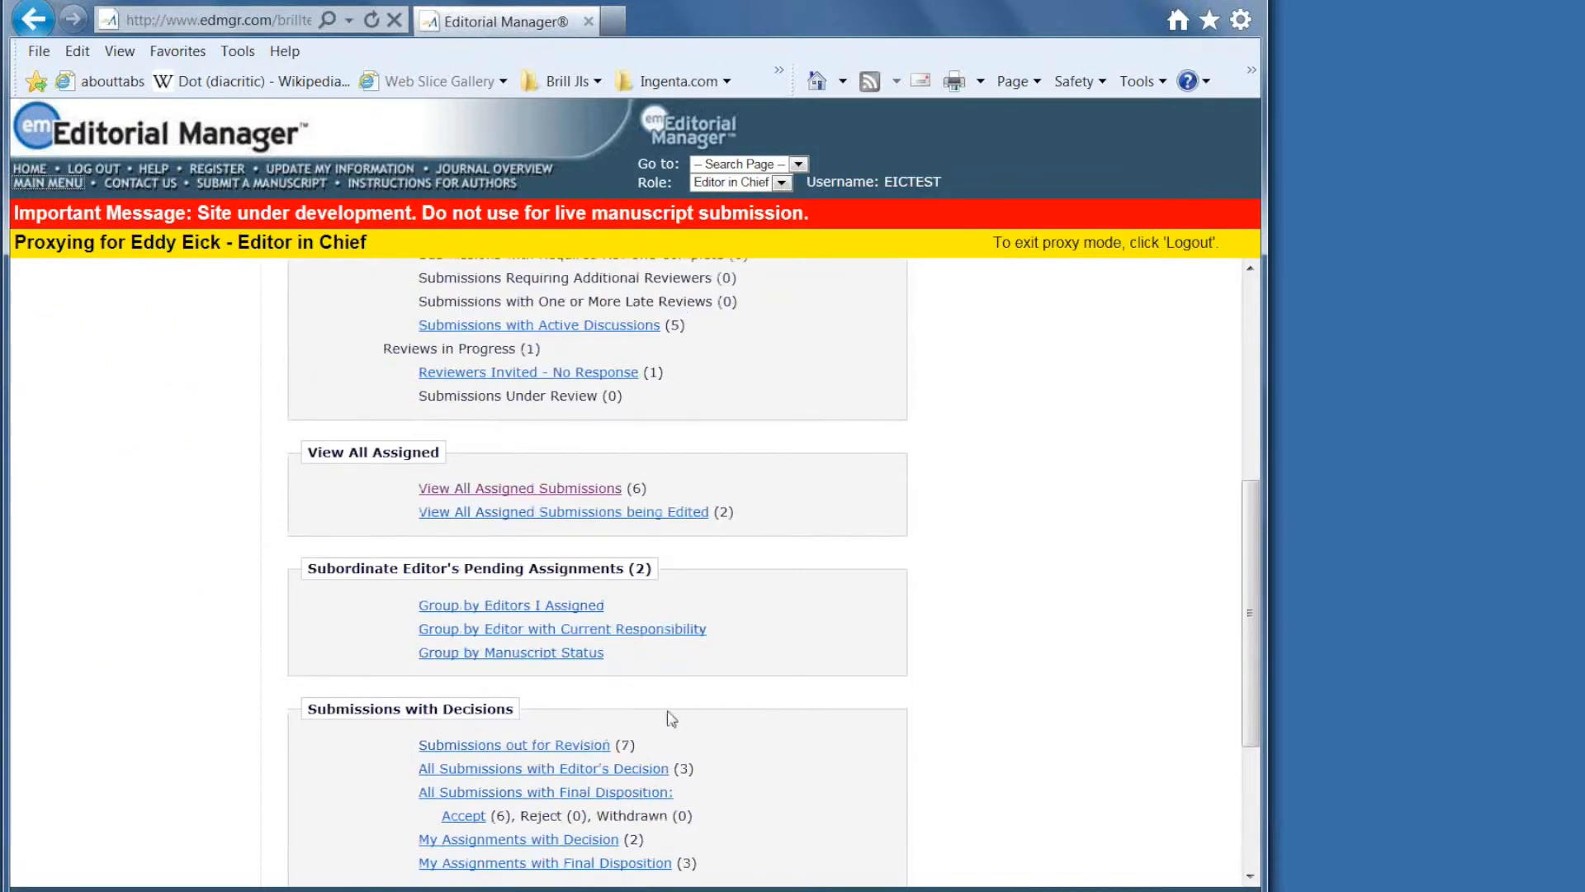
scroll(652, 723, "down", 3)
scroll(665, 718, "up", 3)
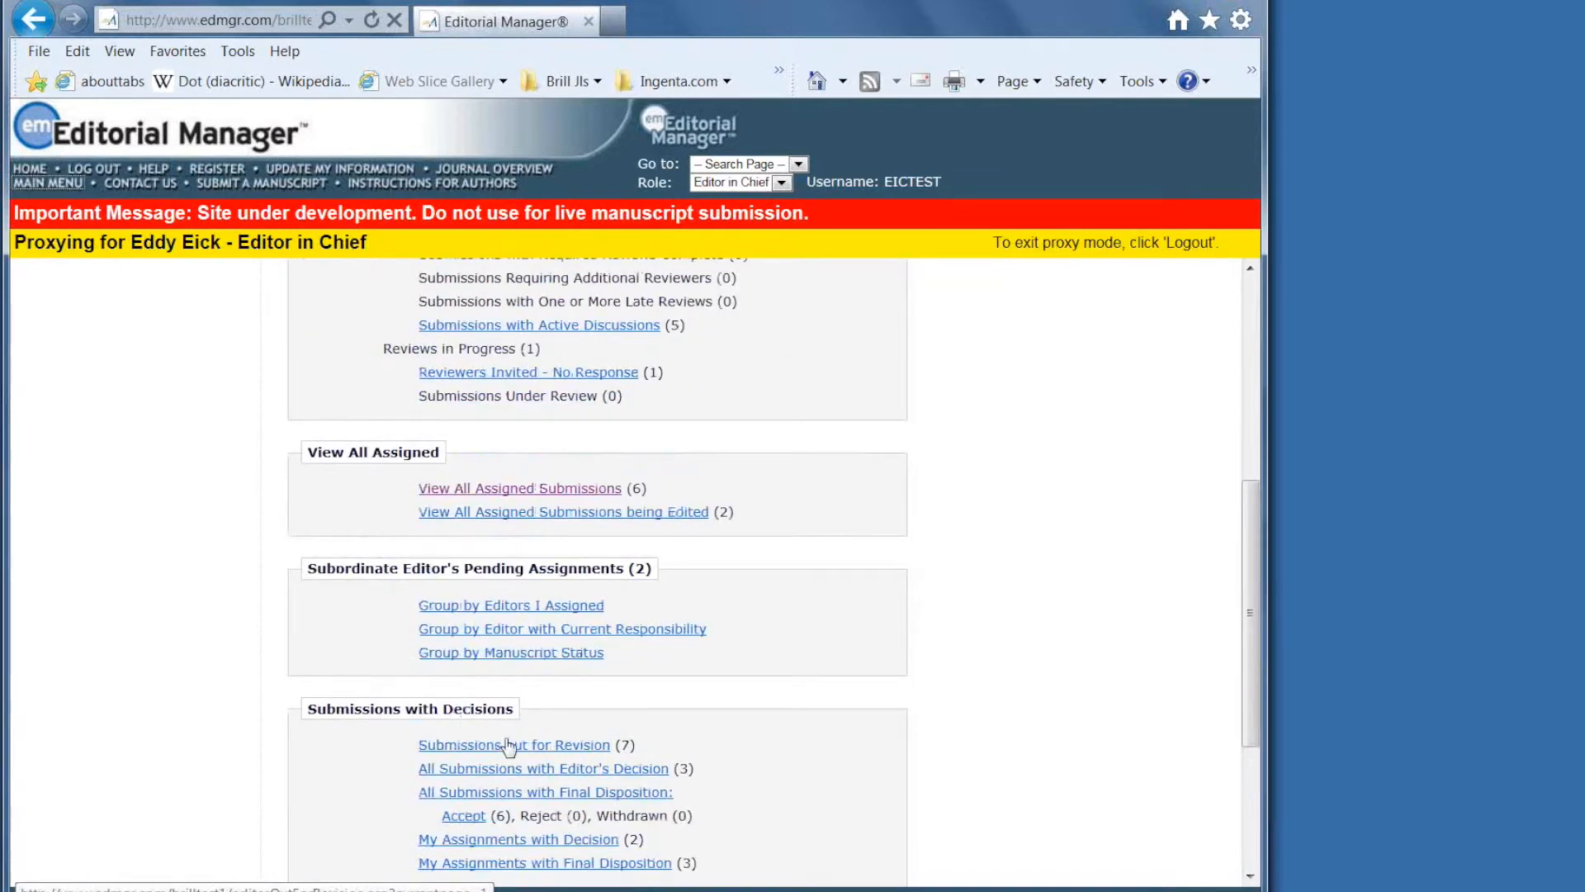
left_click(533, 492)
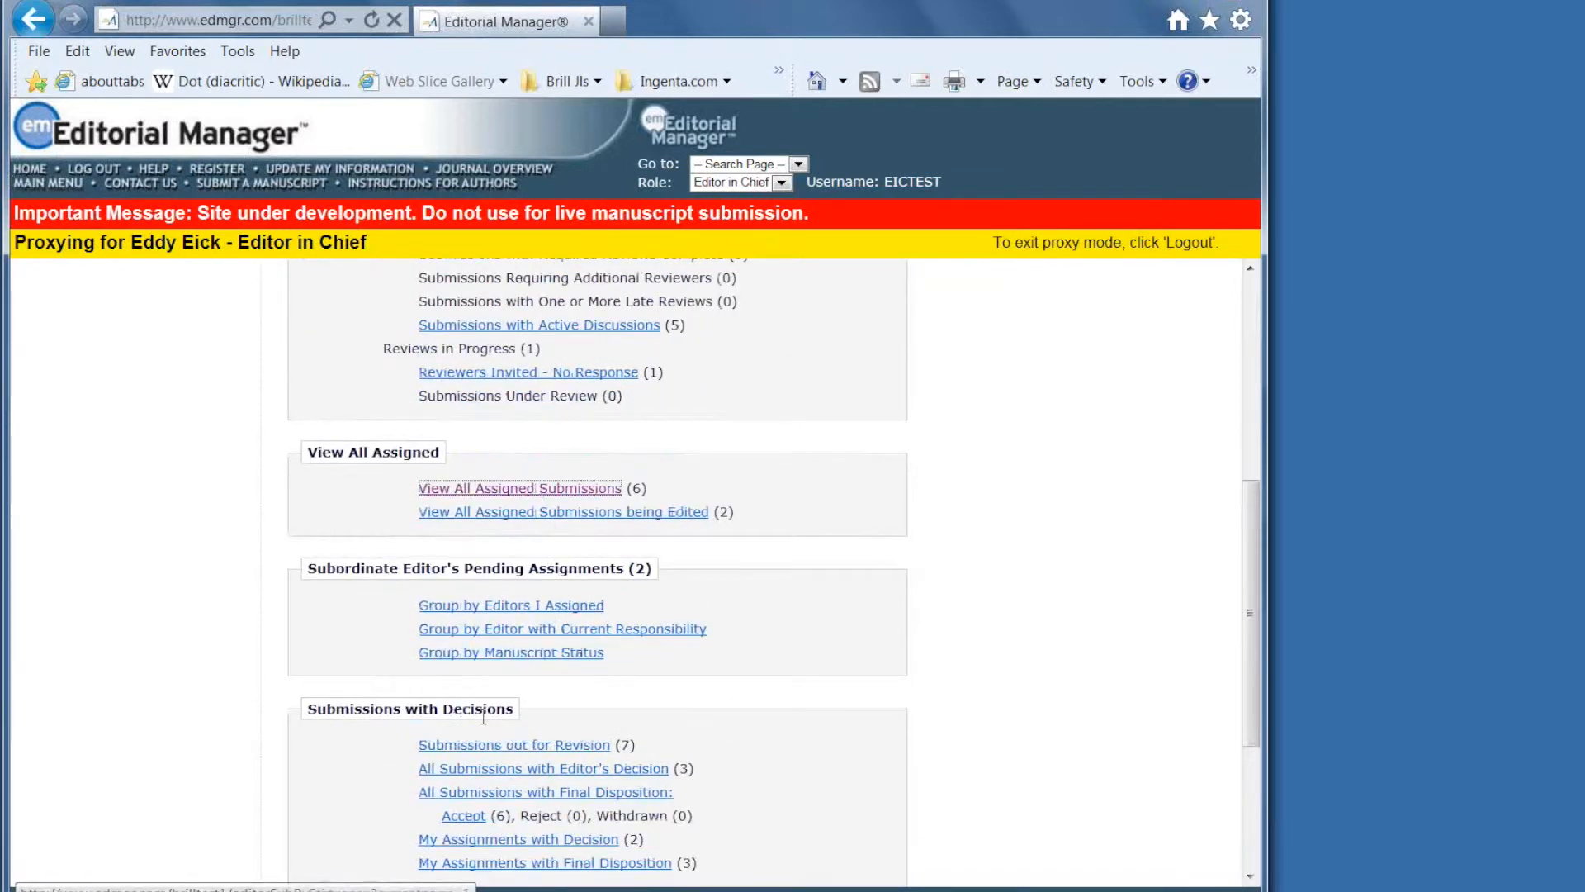
scroll(468, 732, "down", 3)
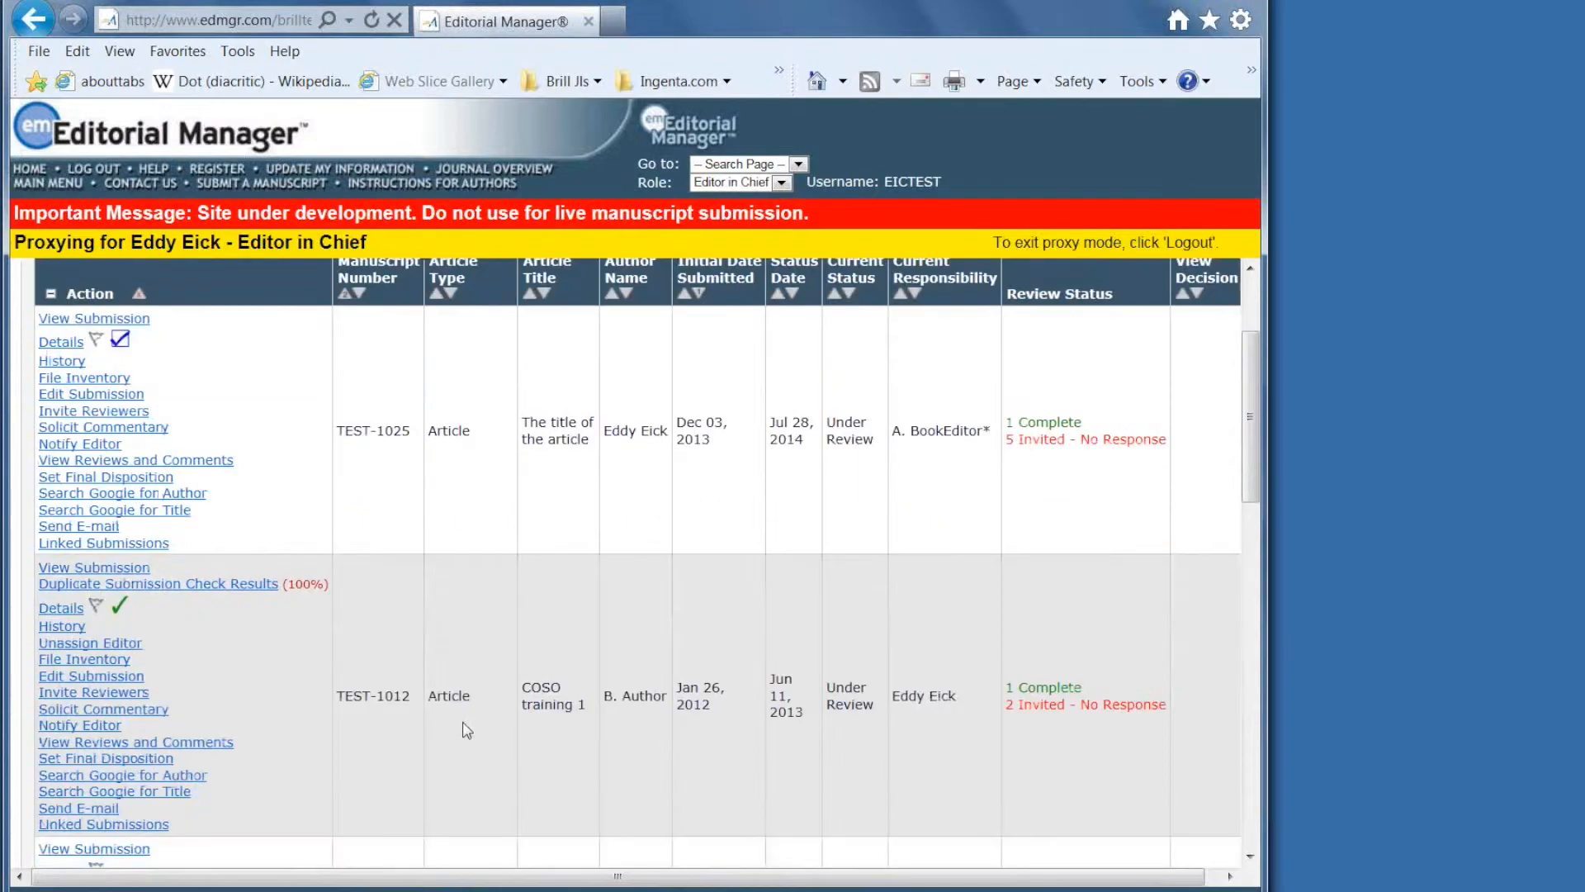
left_click(81, 410)
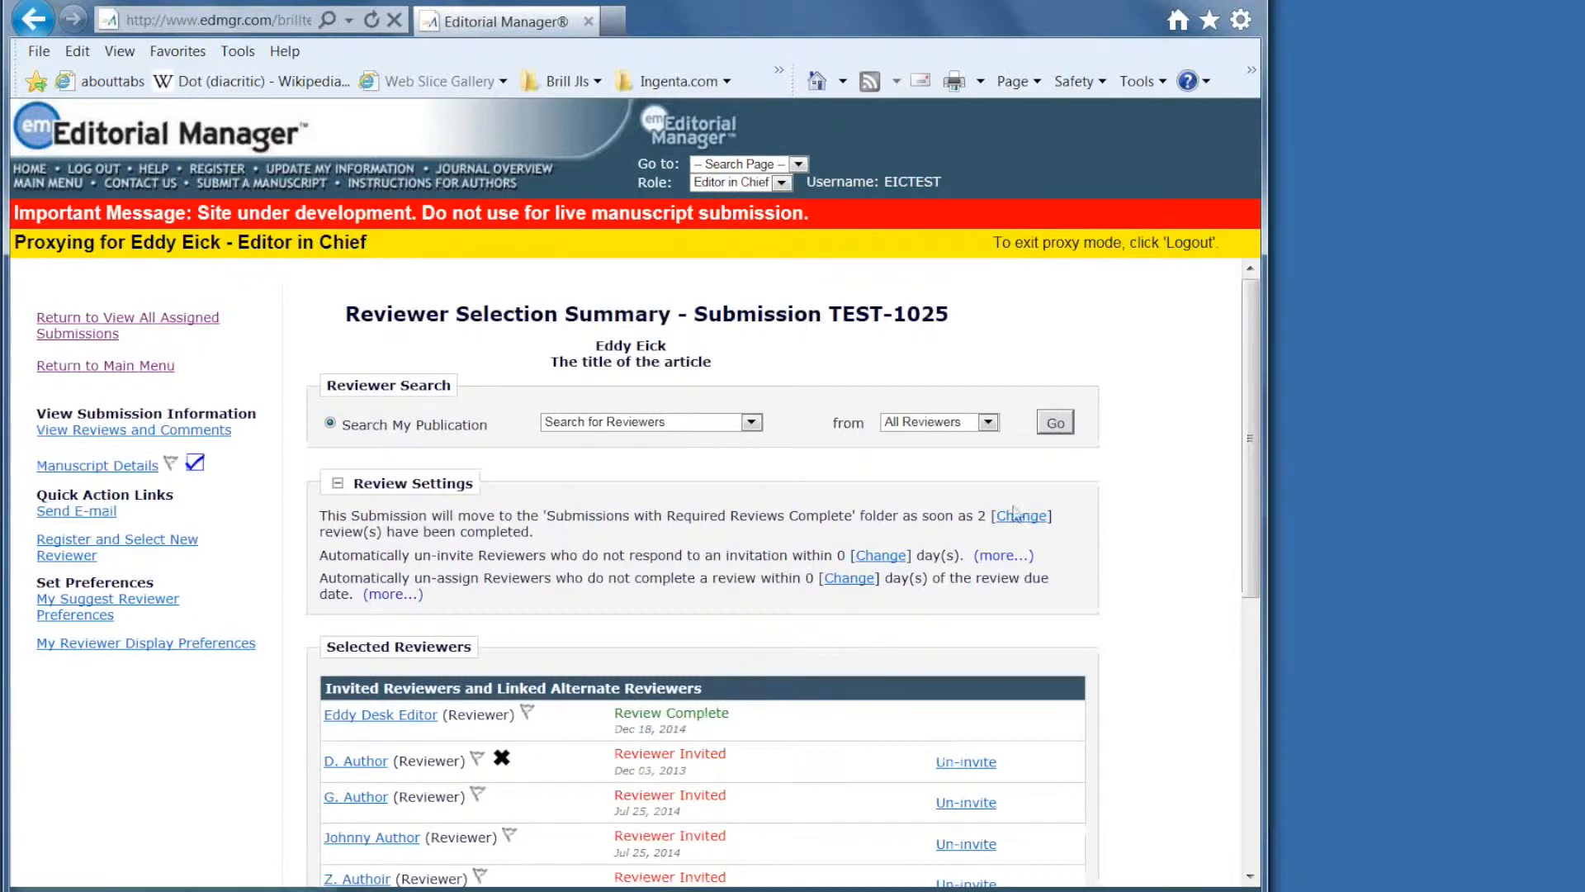
left_click(1058, 435)
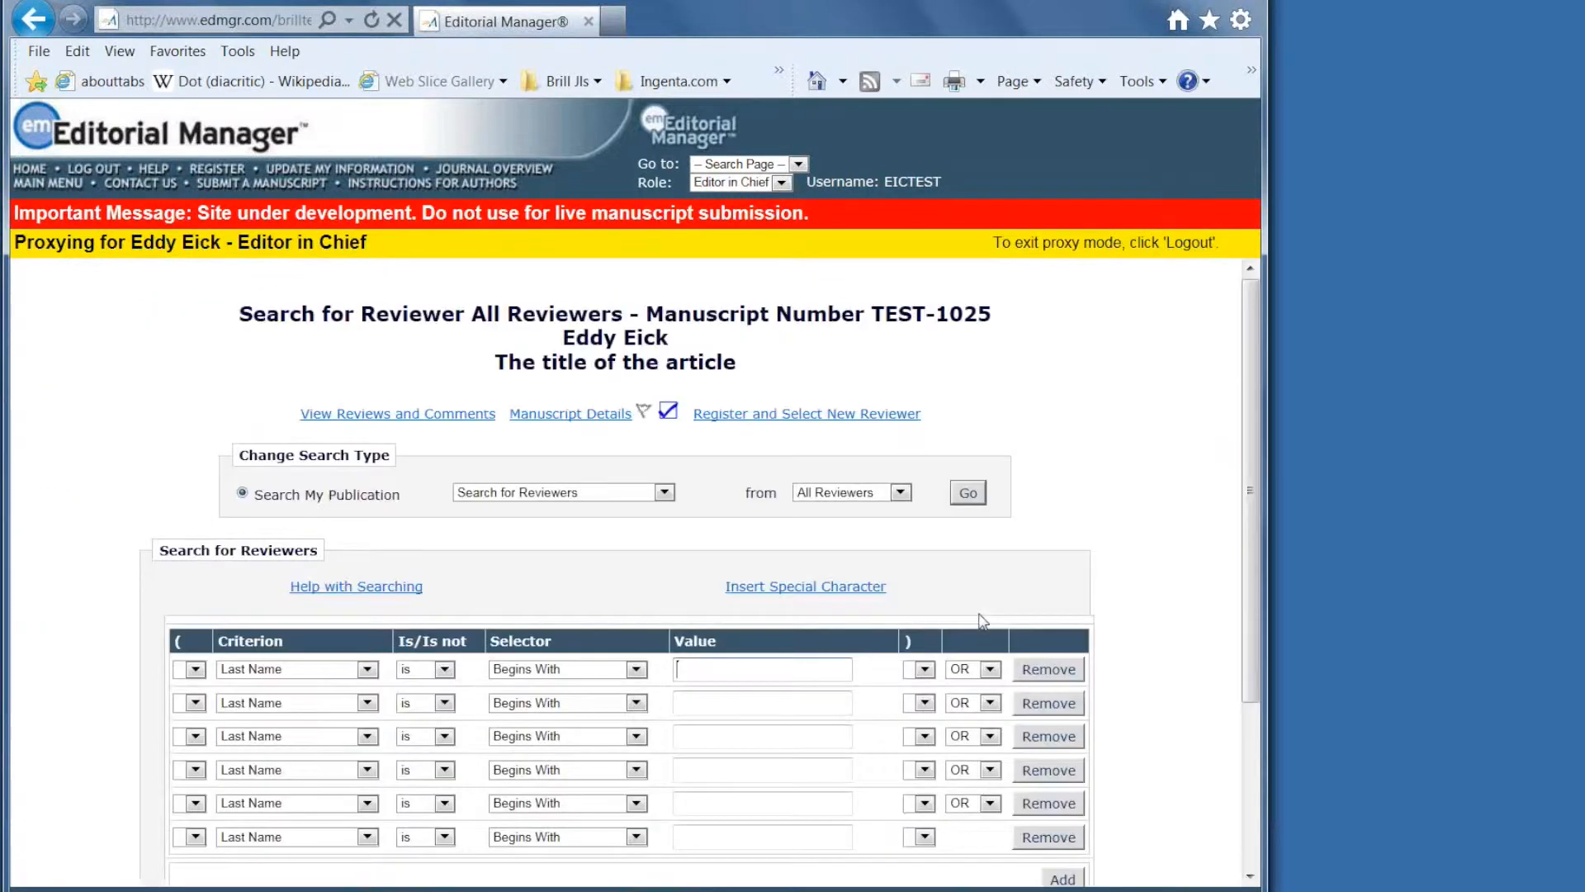
Register a new reviewer with their first name, last name and e-mail, accepting the duplicate-e-mail warning.
left_click(795, 421)
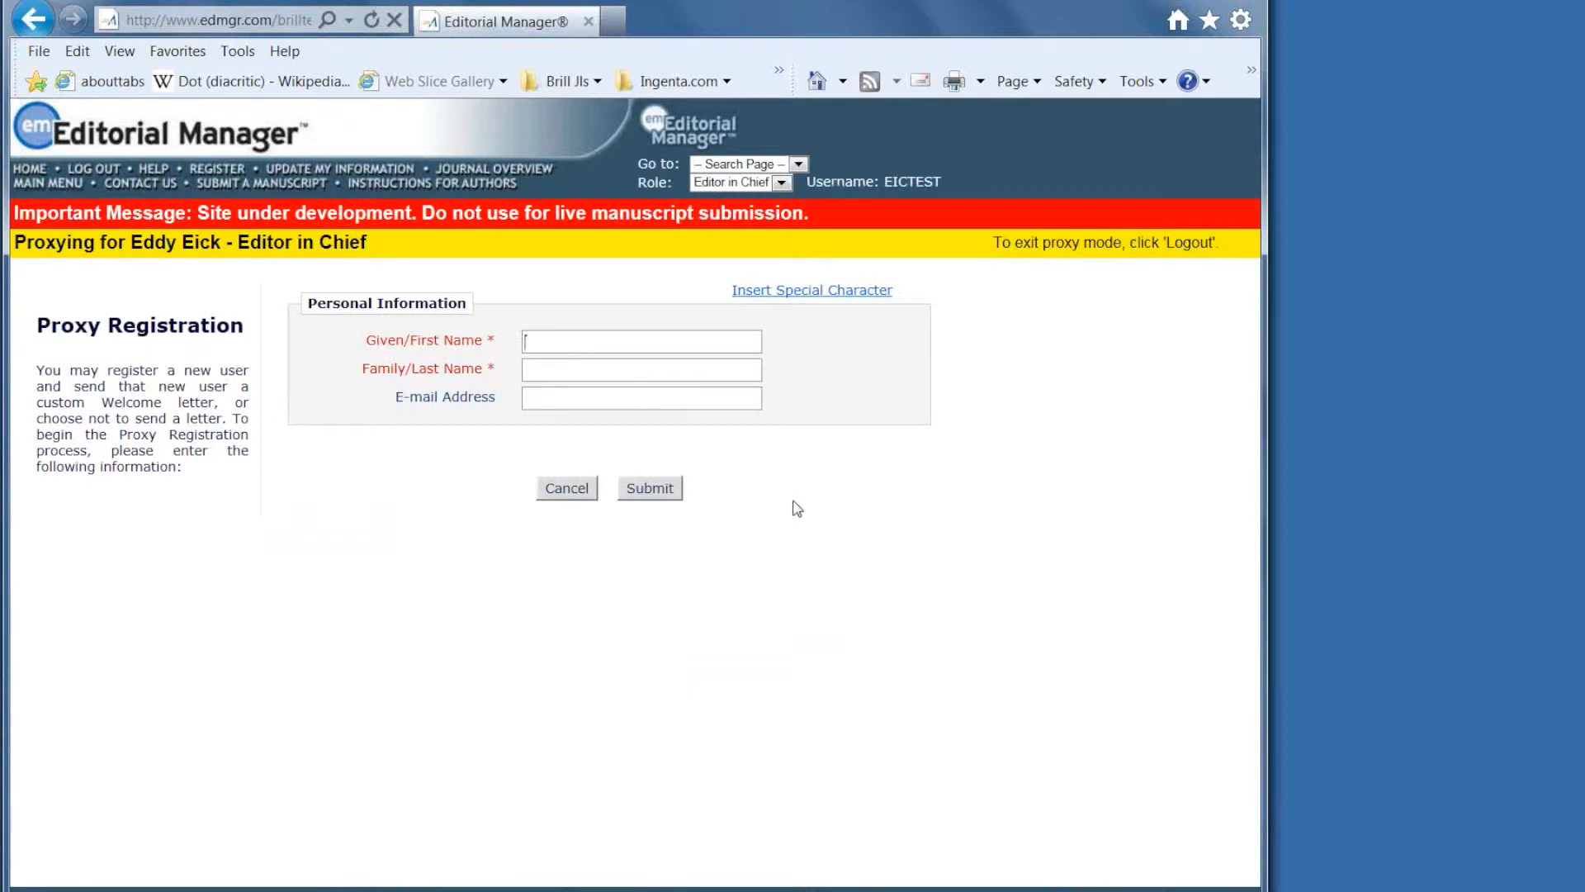
type("Z.")
left_click(546, 372)
type("Autho")
left_click(649, 492)
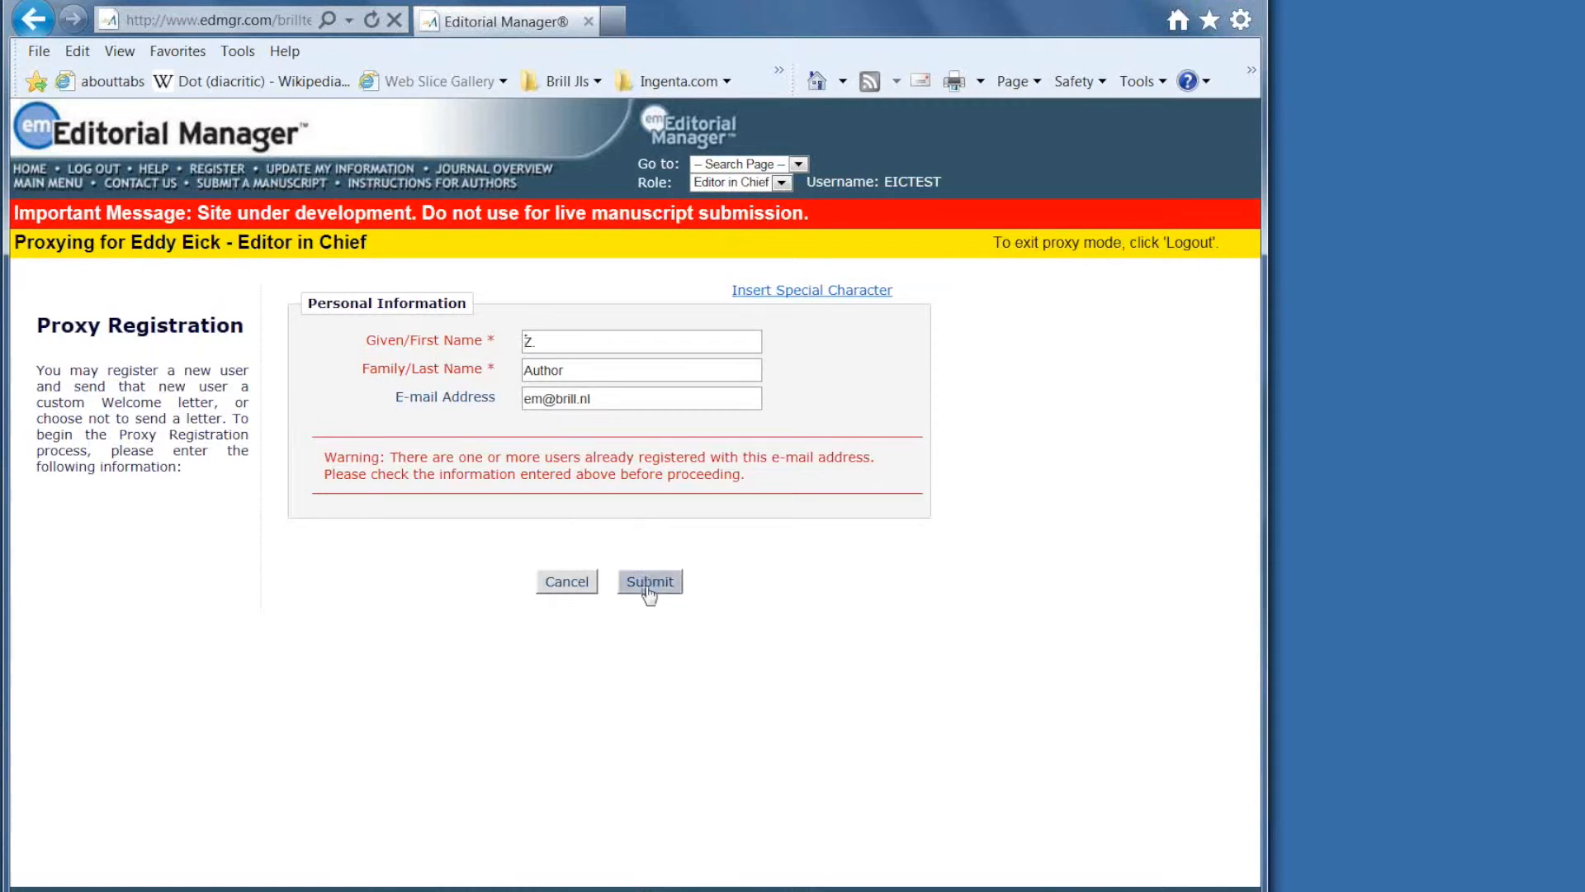
left_click(642, 583)
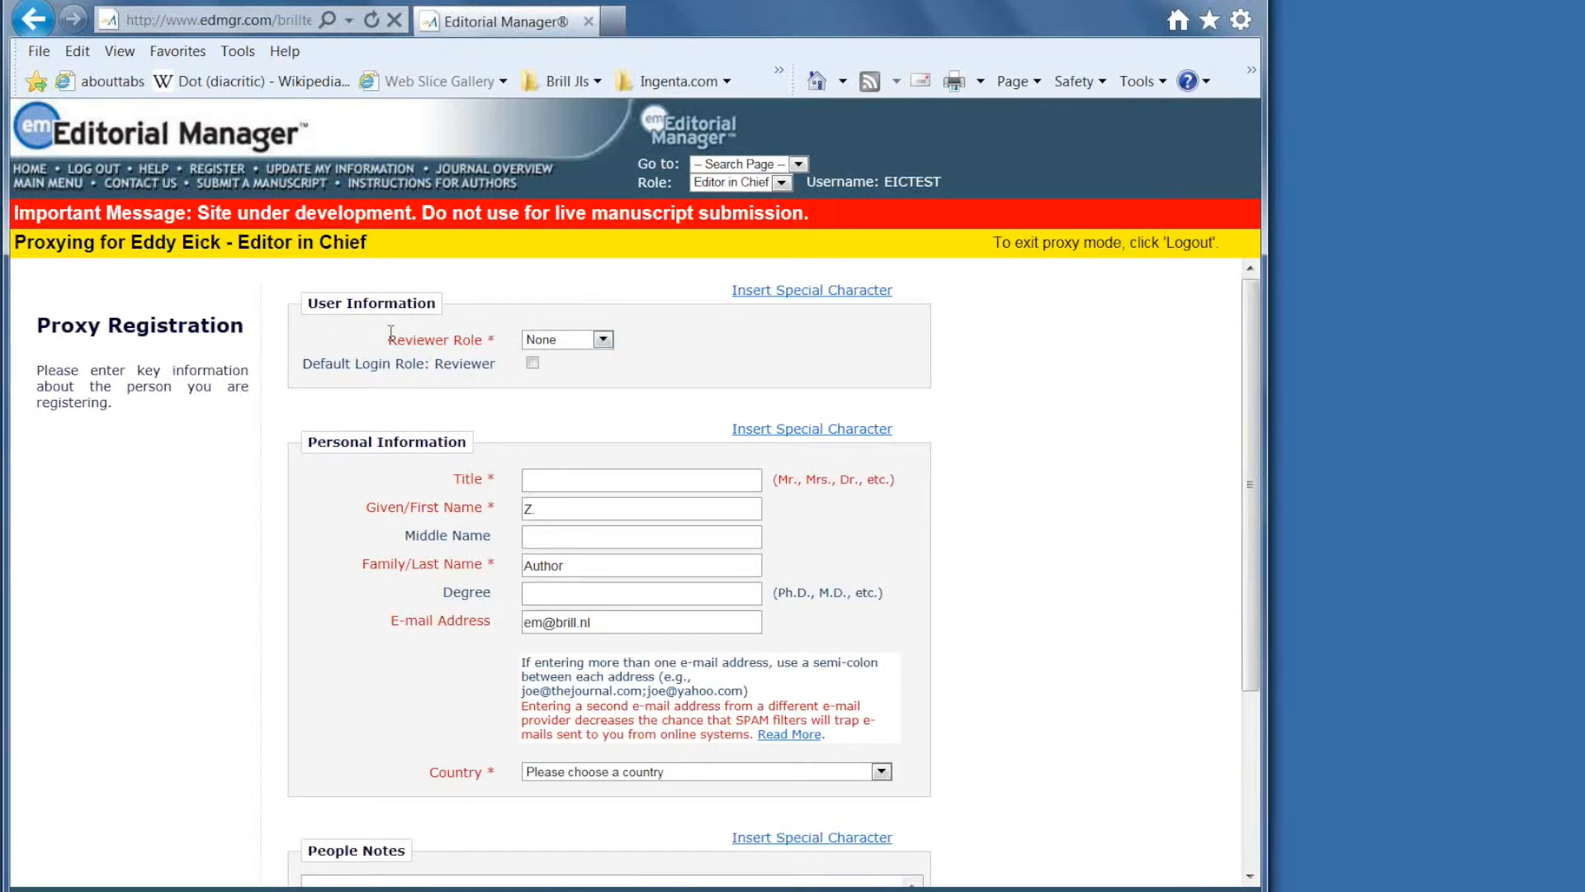
Give the new user the Reviewer role, title Dr., country UNITED STATES, and register without a letter.
left_click(604, 342)
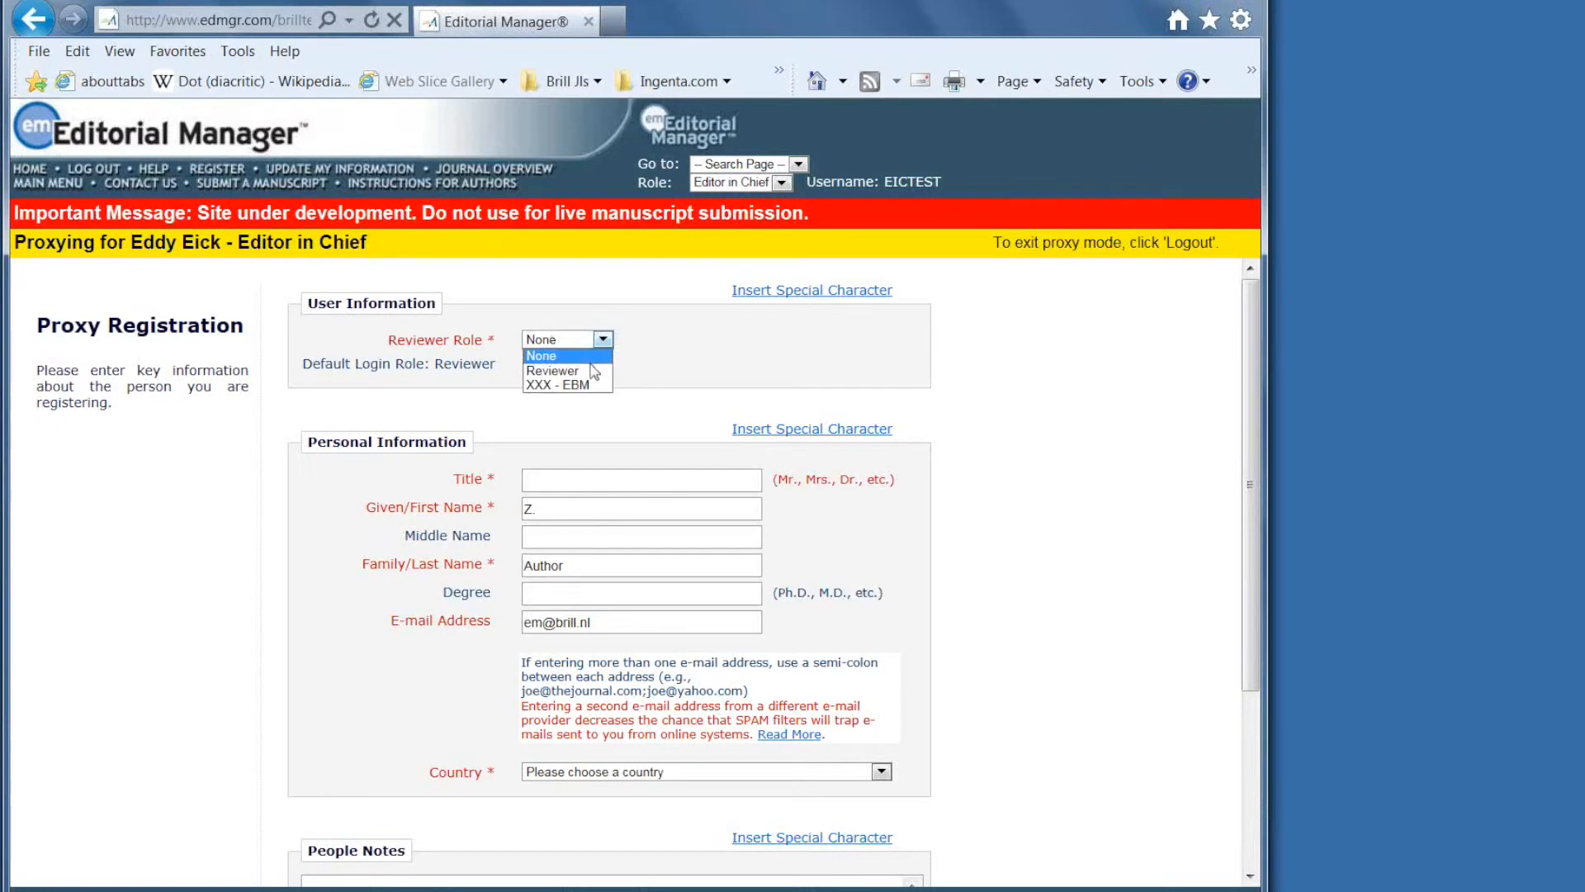
left_click(578, 370)
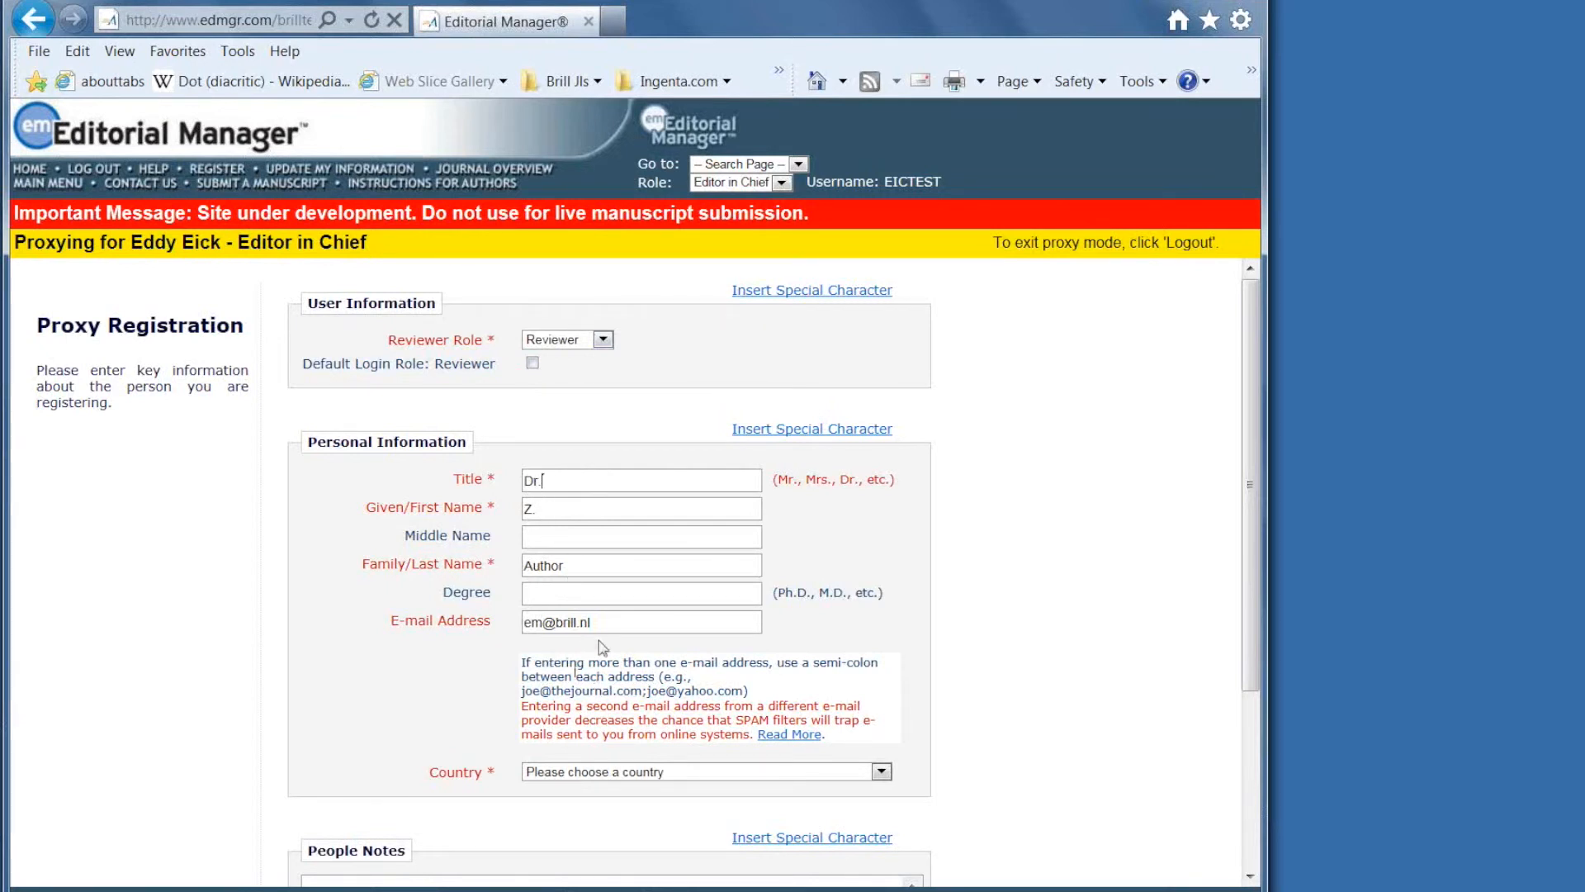
scroll(611, 627, "down", 3)
left_click(881, 582)
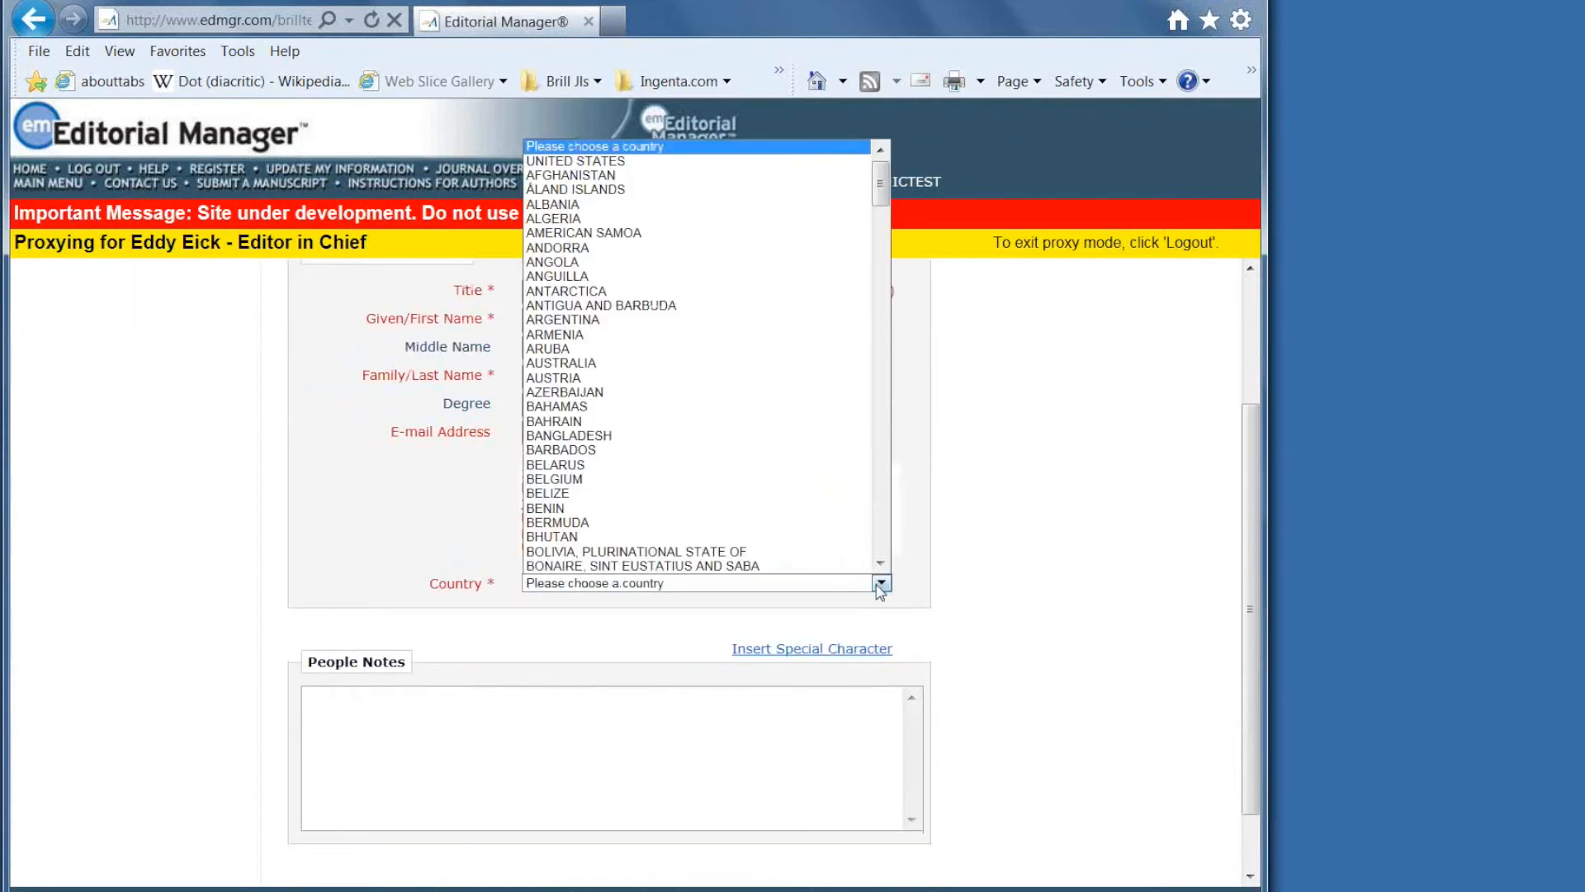
left_click(583, 161)
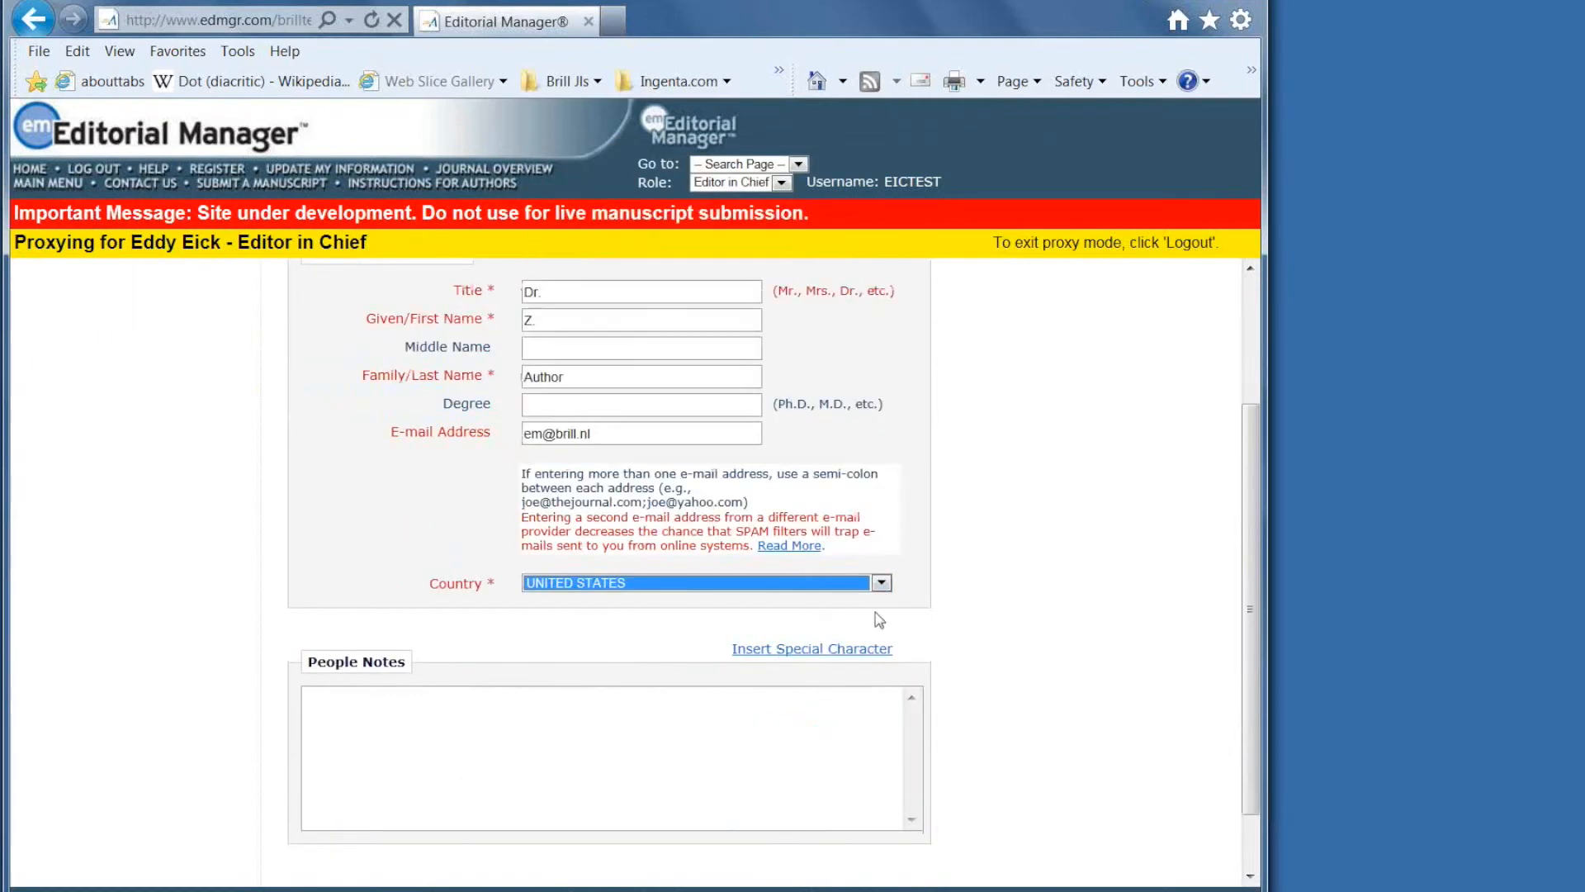
scroll(878, 616, "down", 1)
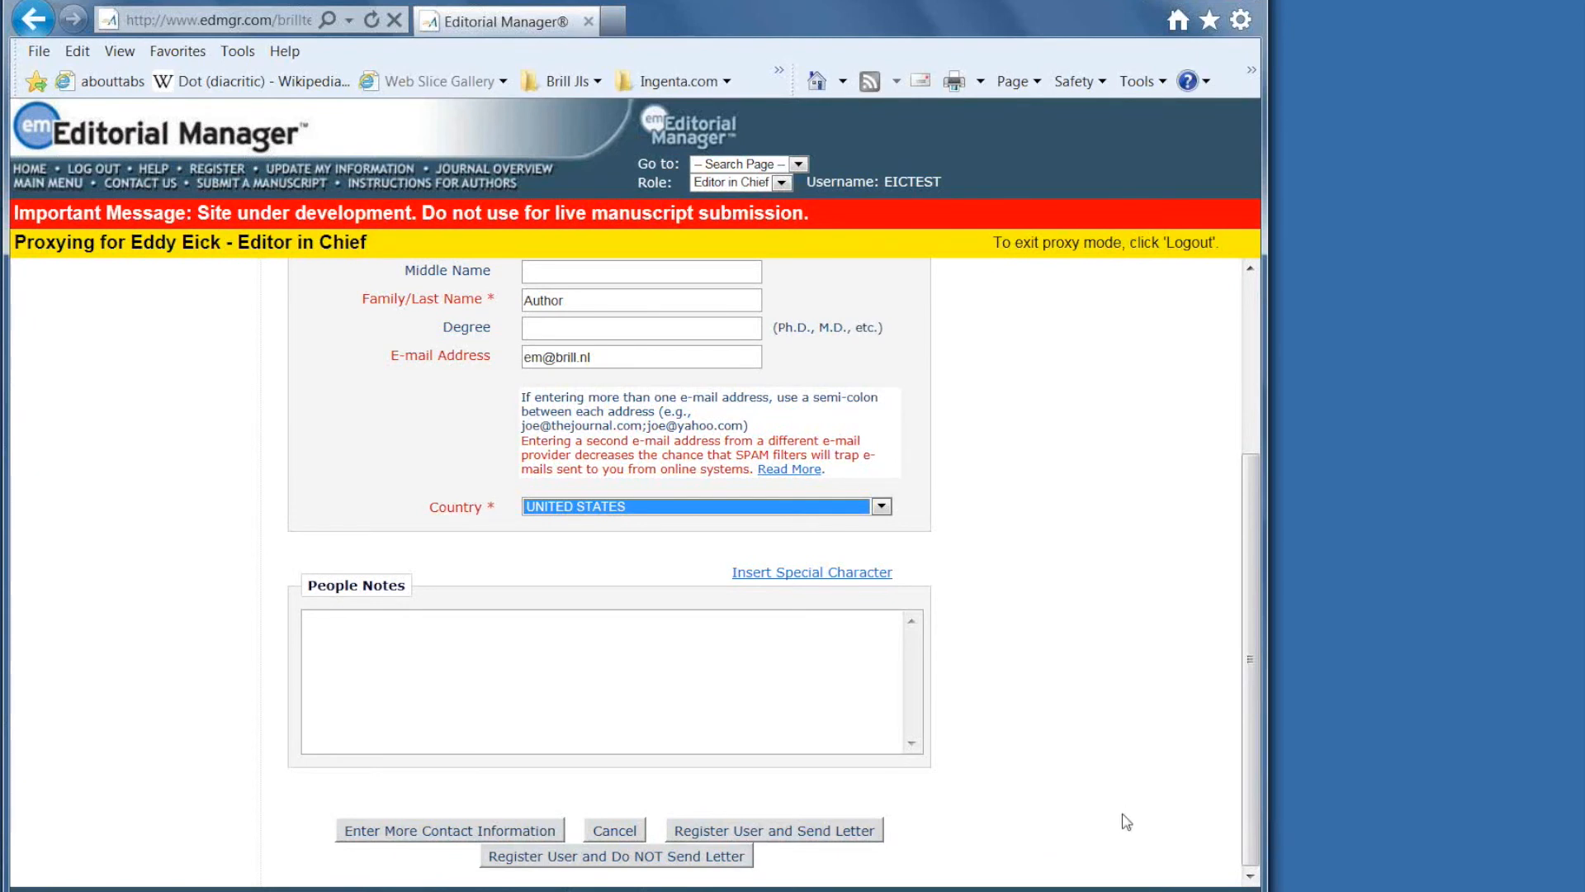
left_click(574, 859)
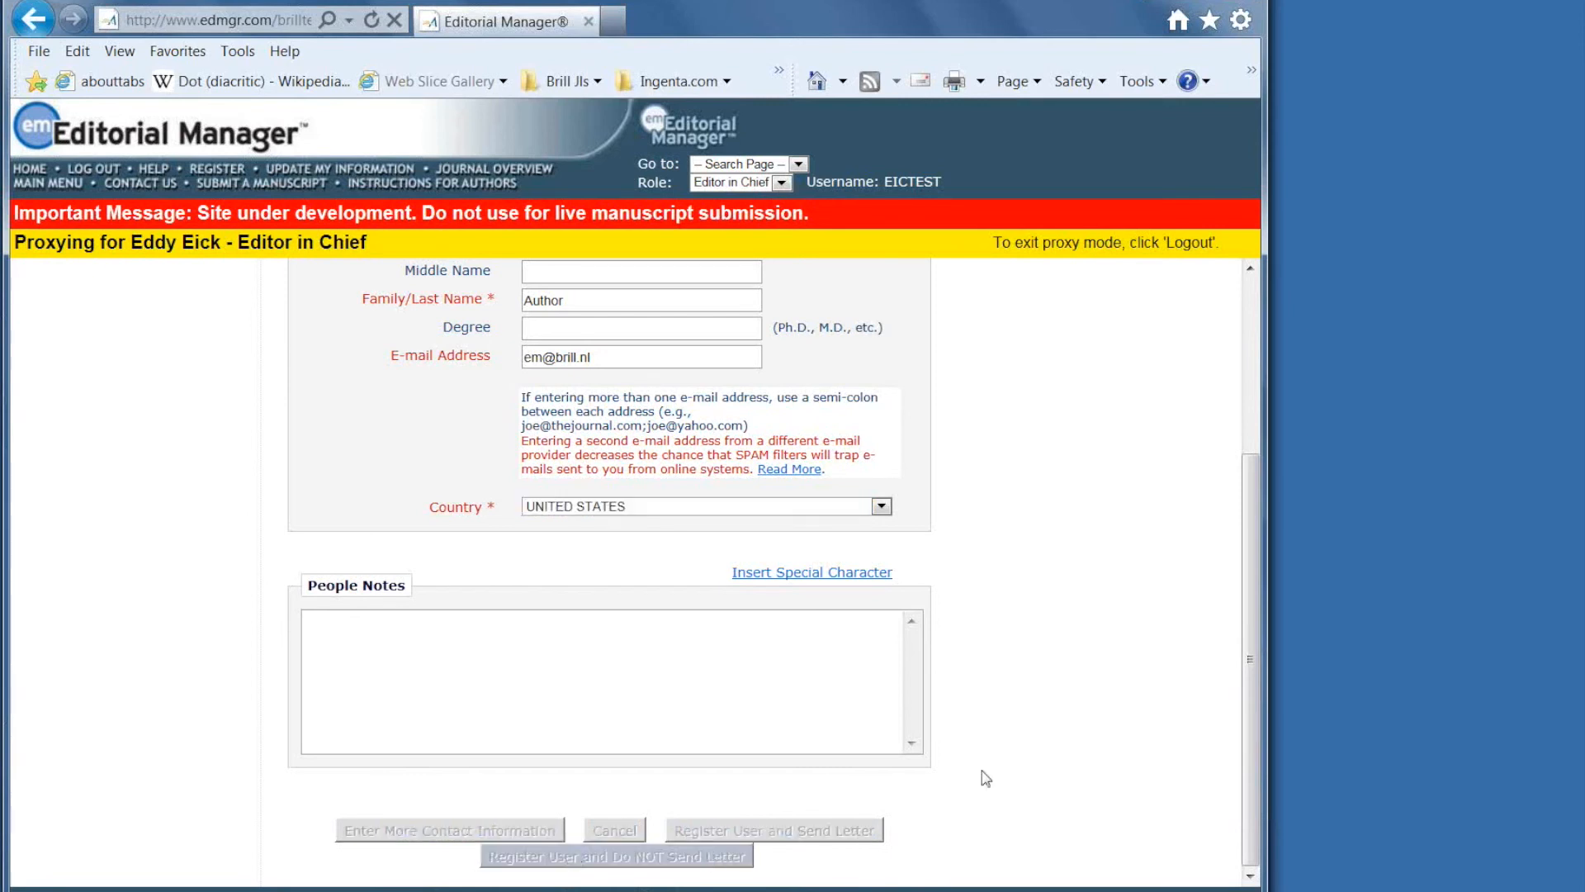